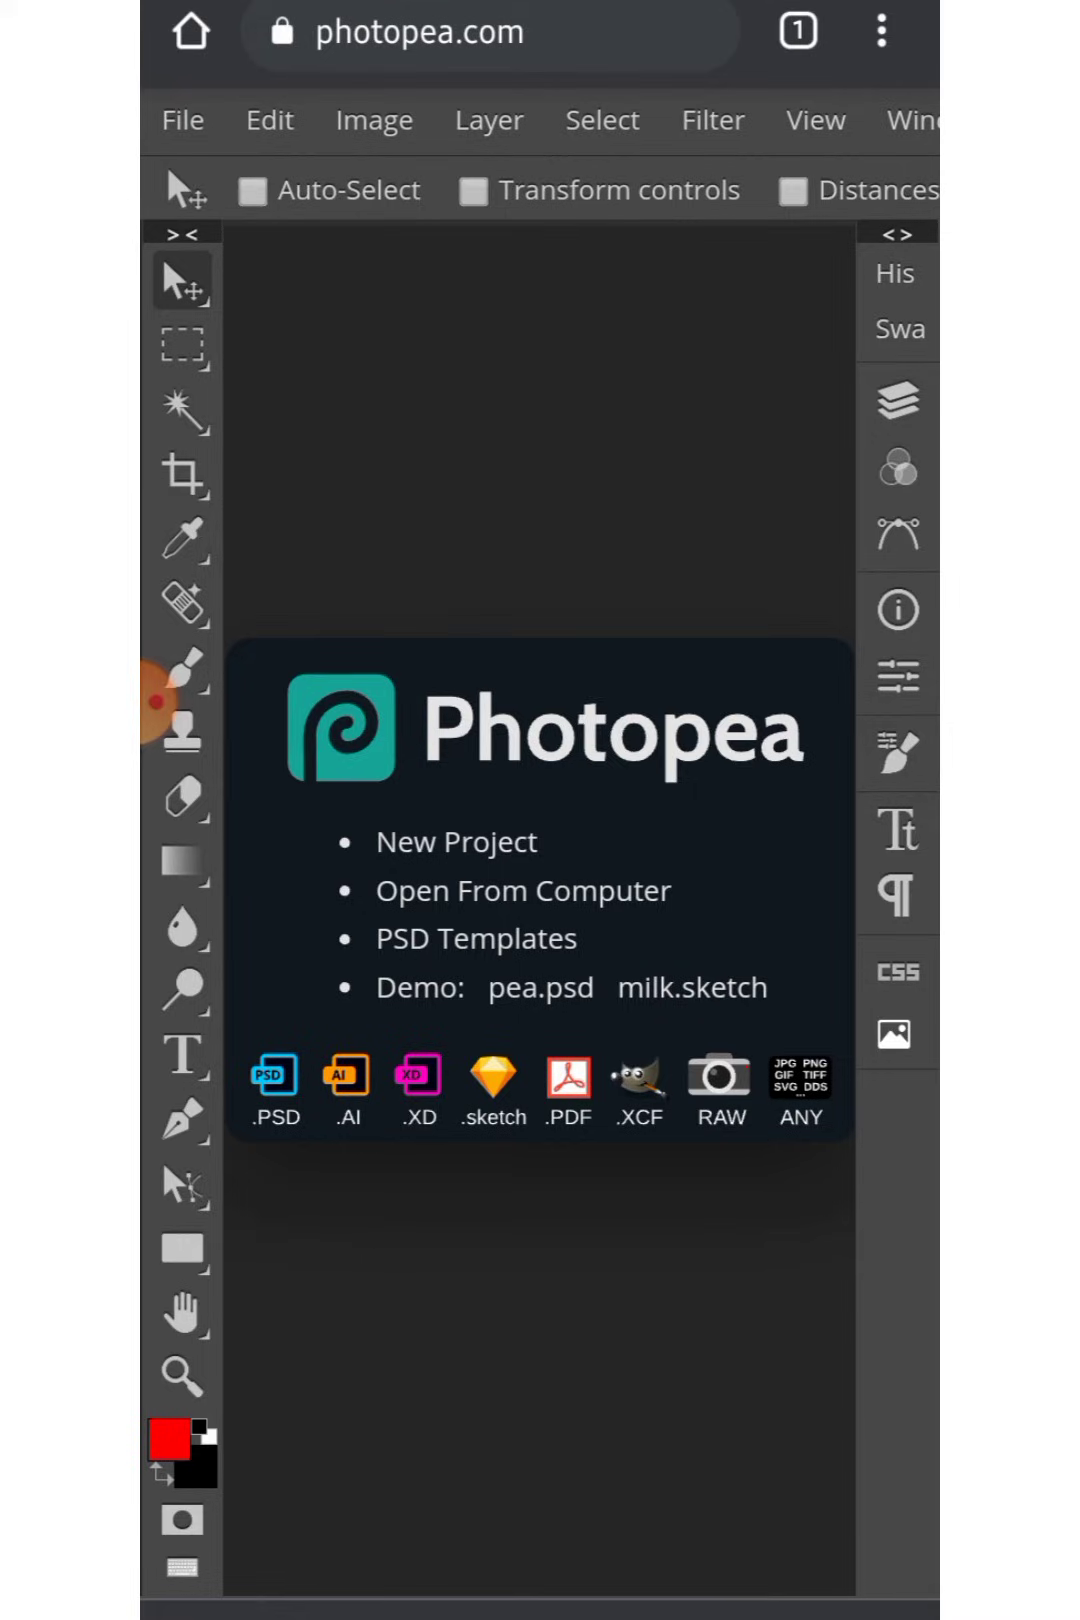
Step: Open the 3D glass window logo mockup PSD from the device through the File menu
left_click(182, 120)
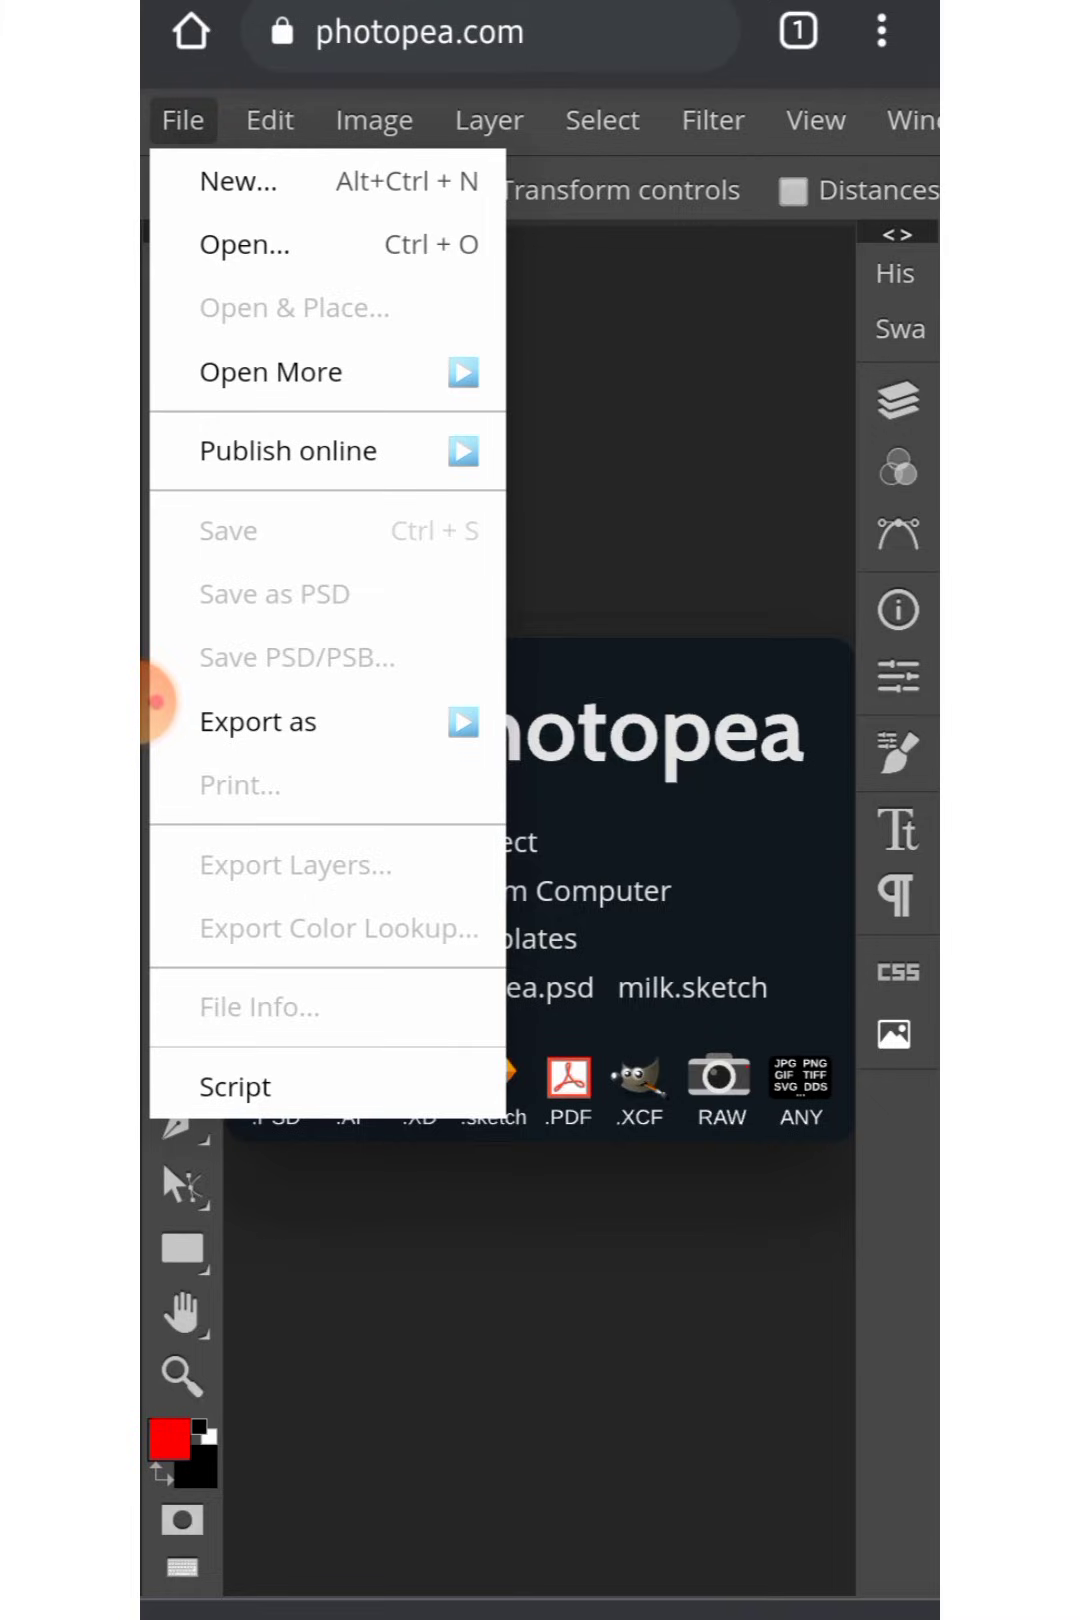
left_click(245, 245)
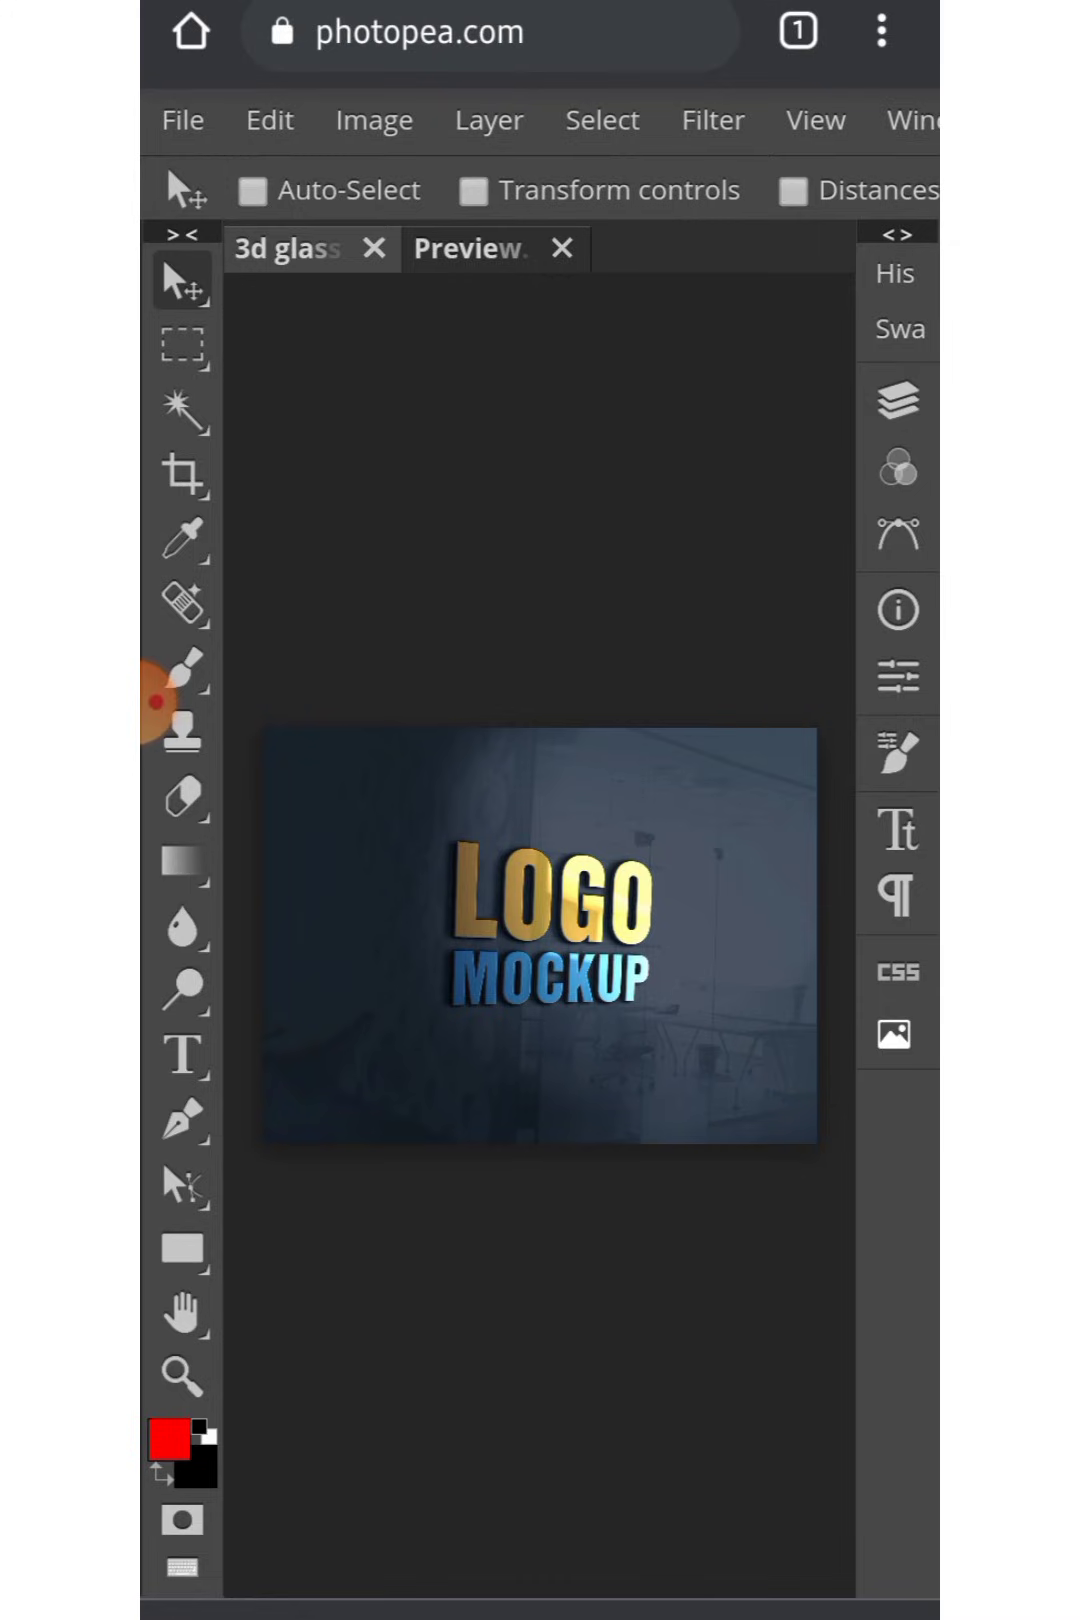
Step: Edit the Your Logo smart object in its own document and hide its Preview logo layer
left_click(899, 400)
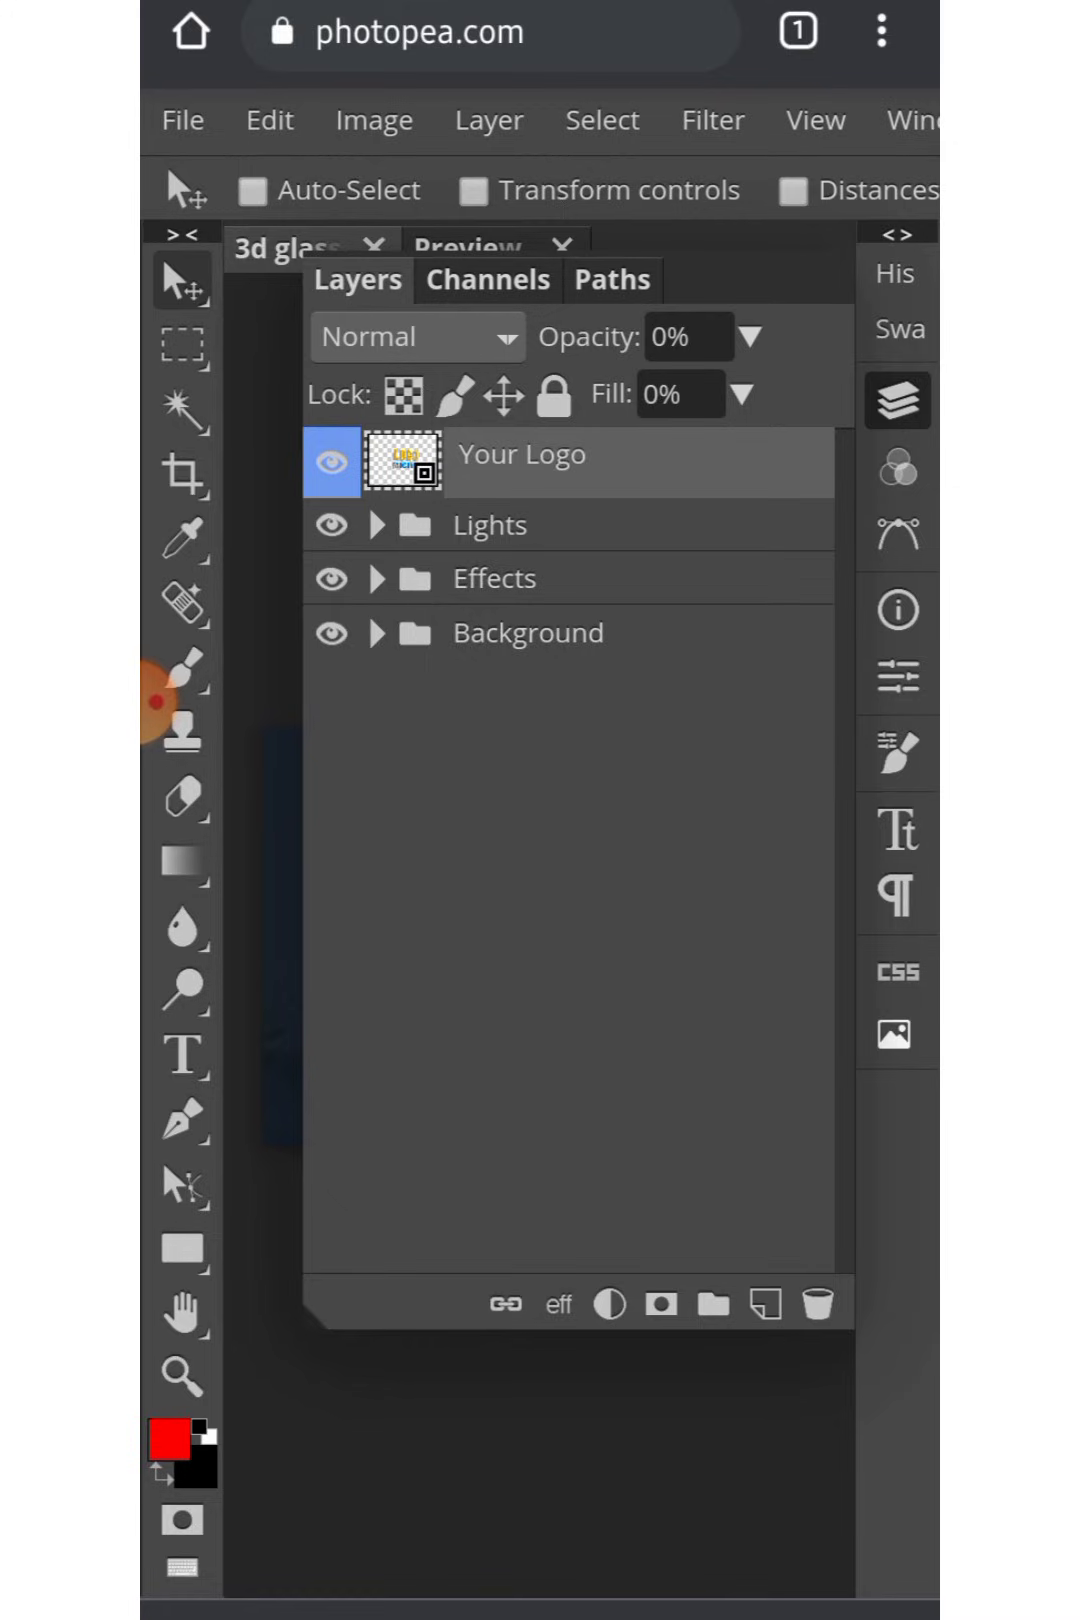
left_click(570, 462)
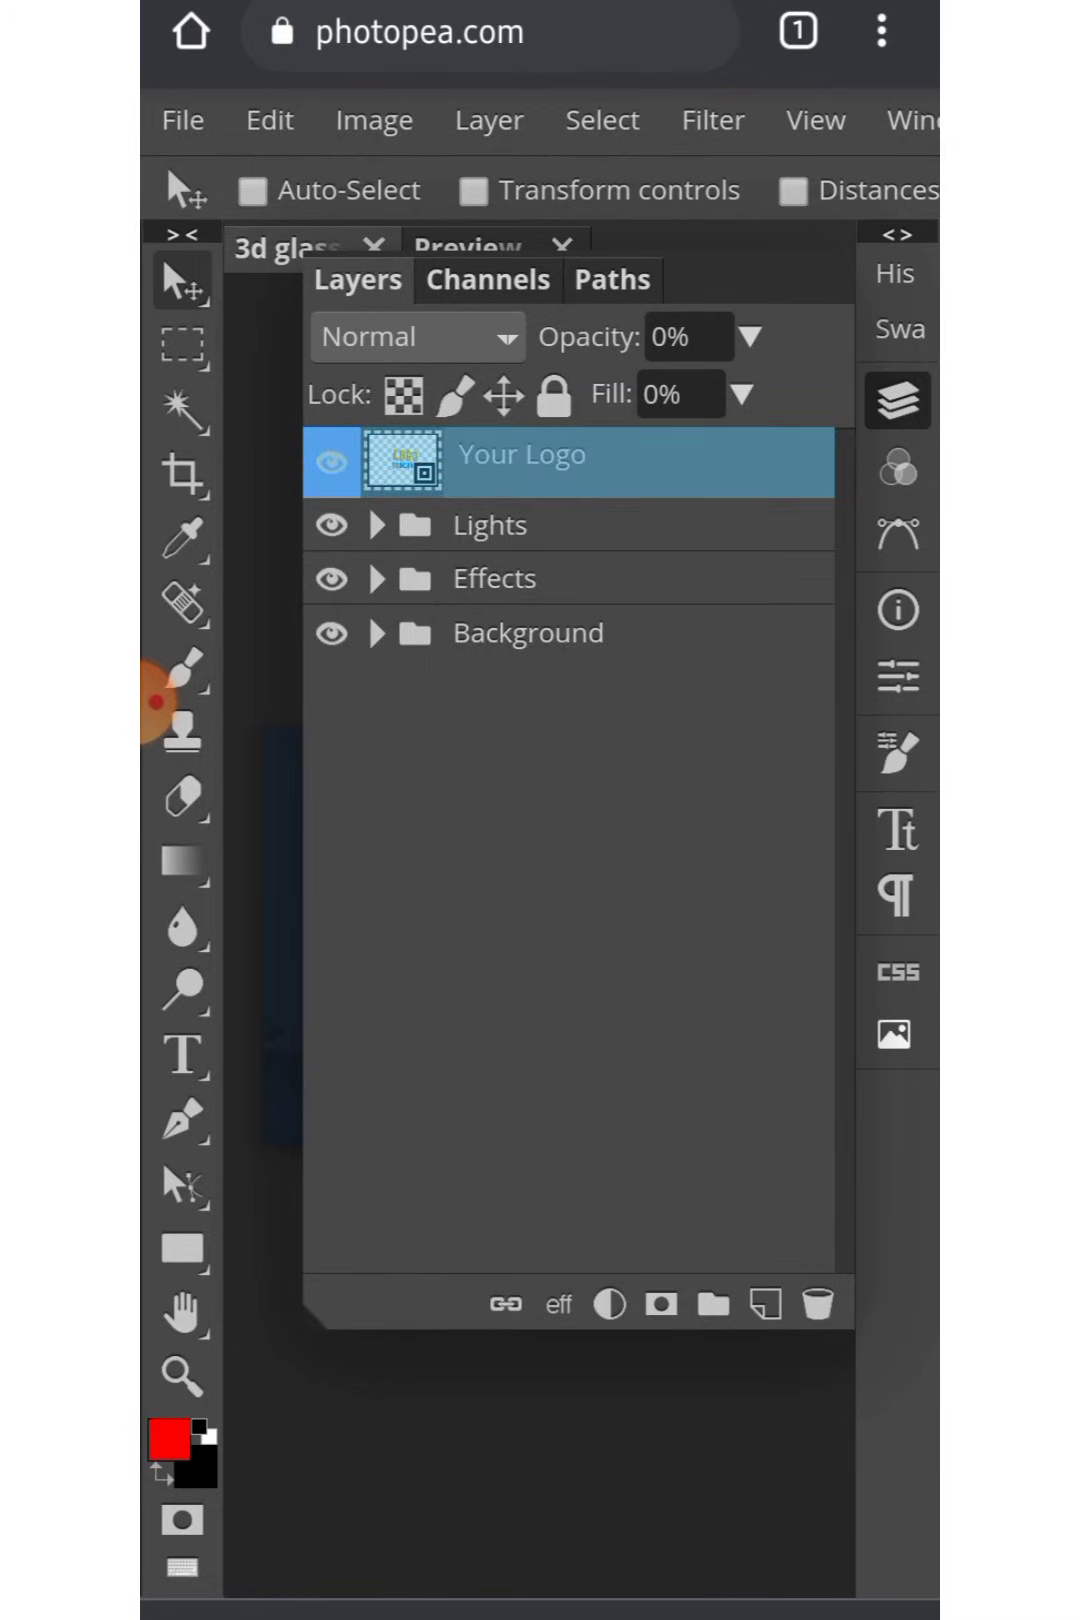
double_click(402, 461)
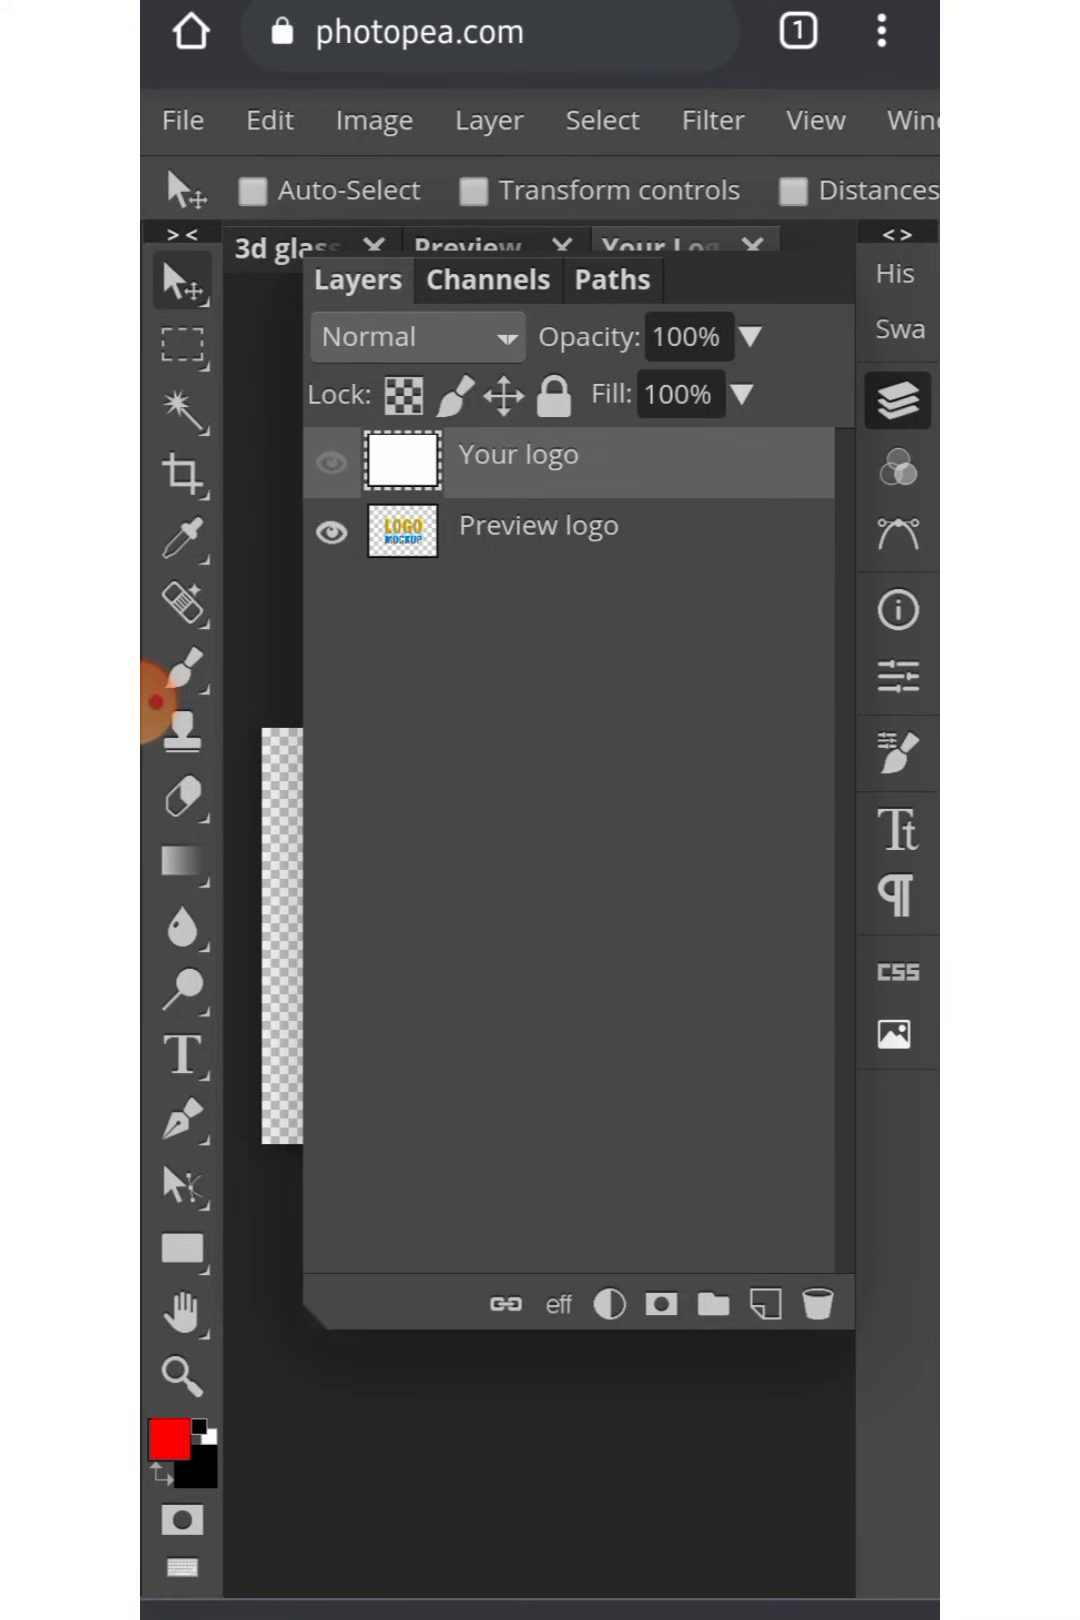
left_click(330, 531)
left_click(897, 400)
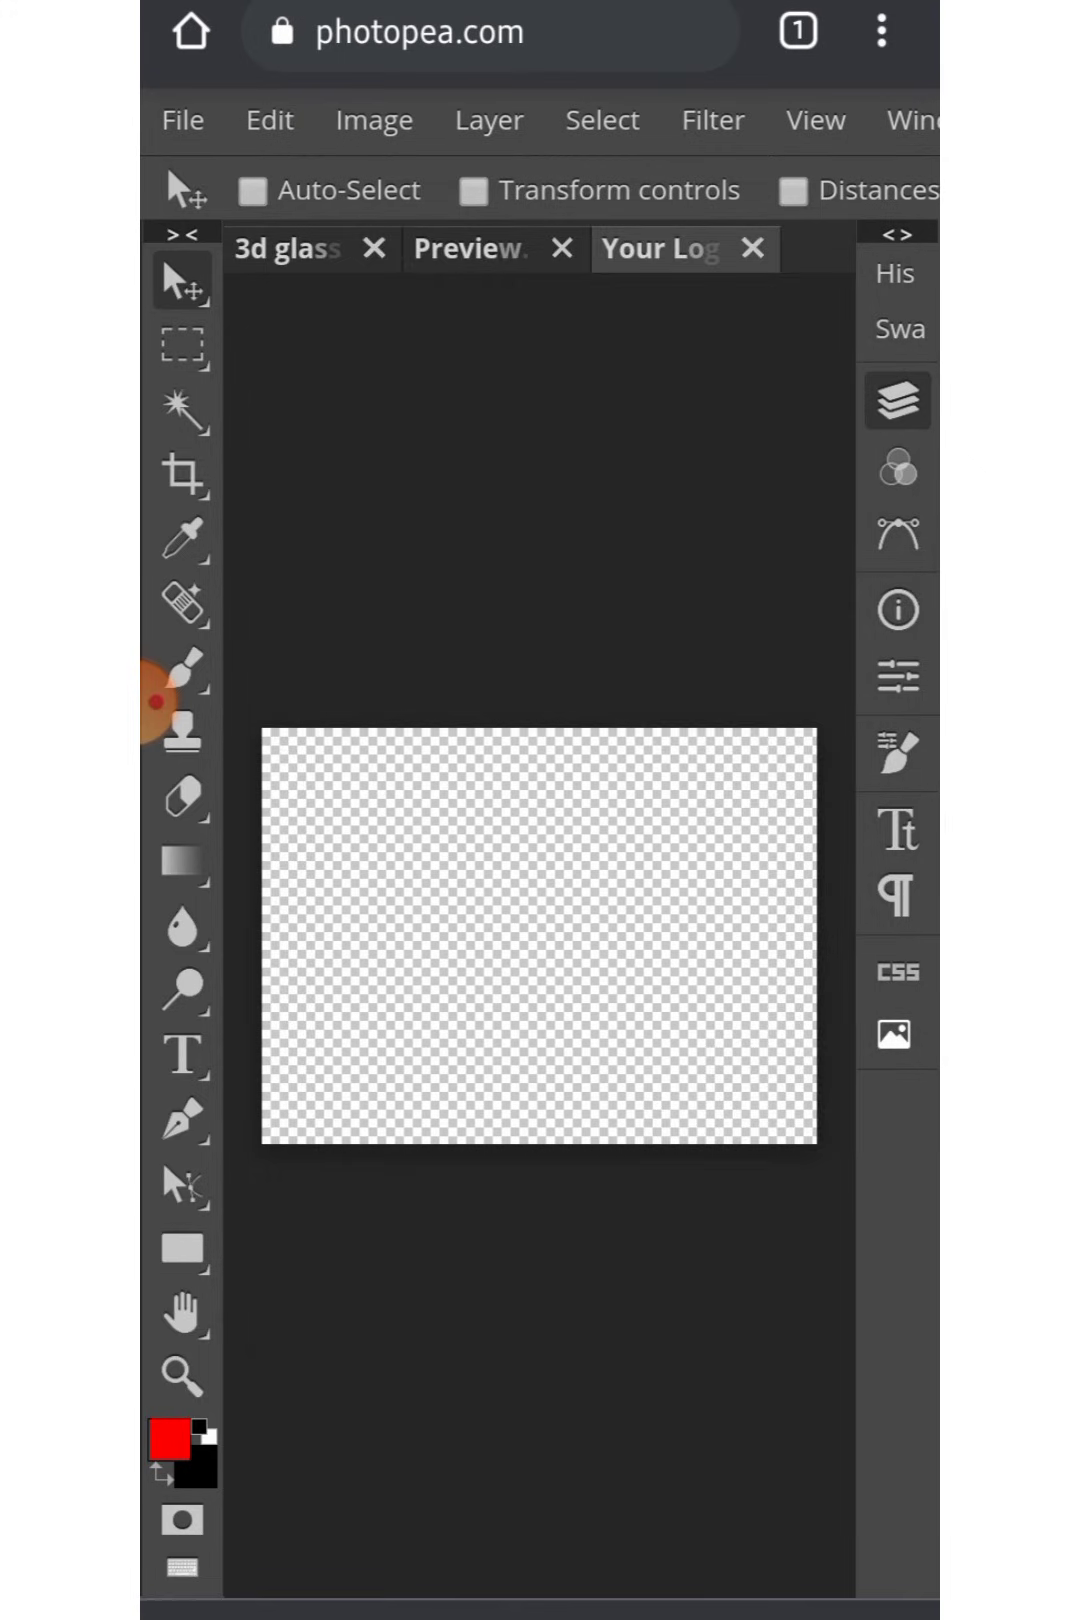
Step: Use Open & Place to add the gold Rose Joy Attorney scales image, then enlarge and centre it
left_click(182, 119)
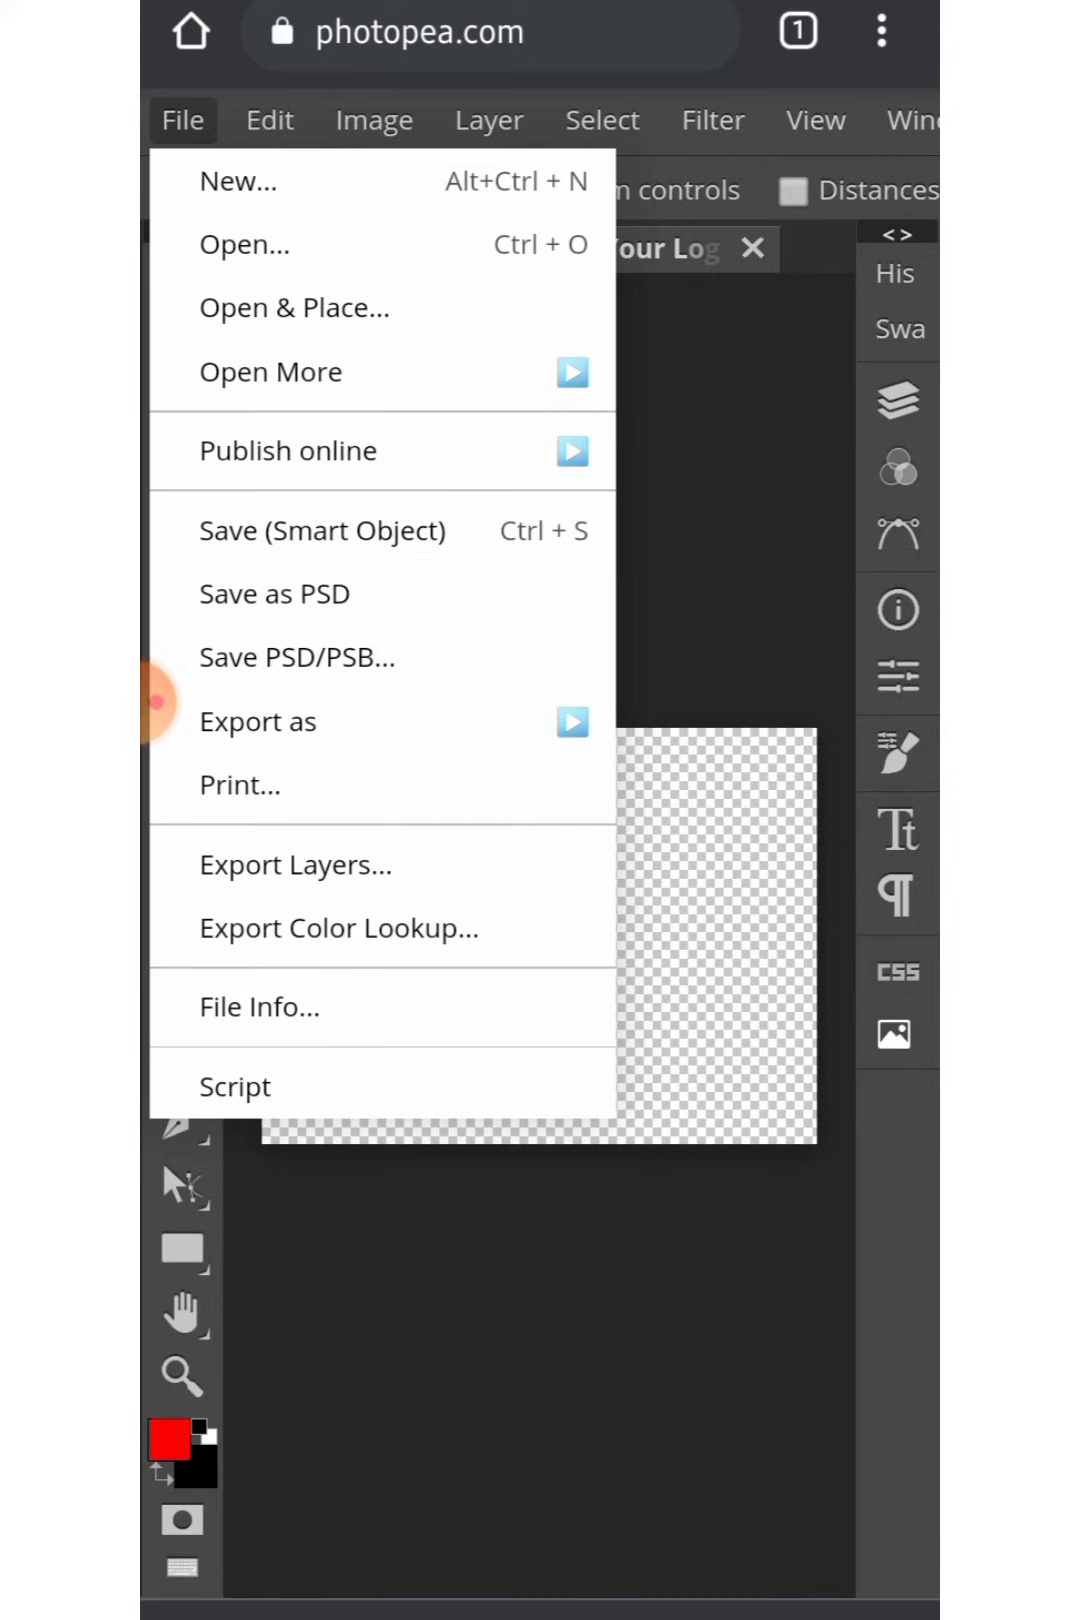
left_click(155, 699)
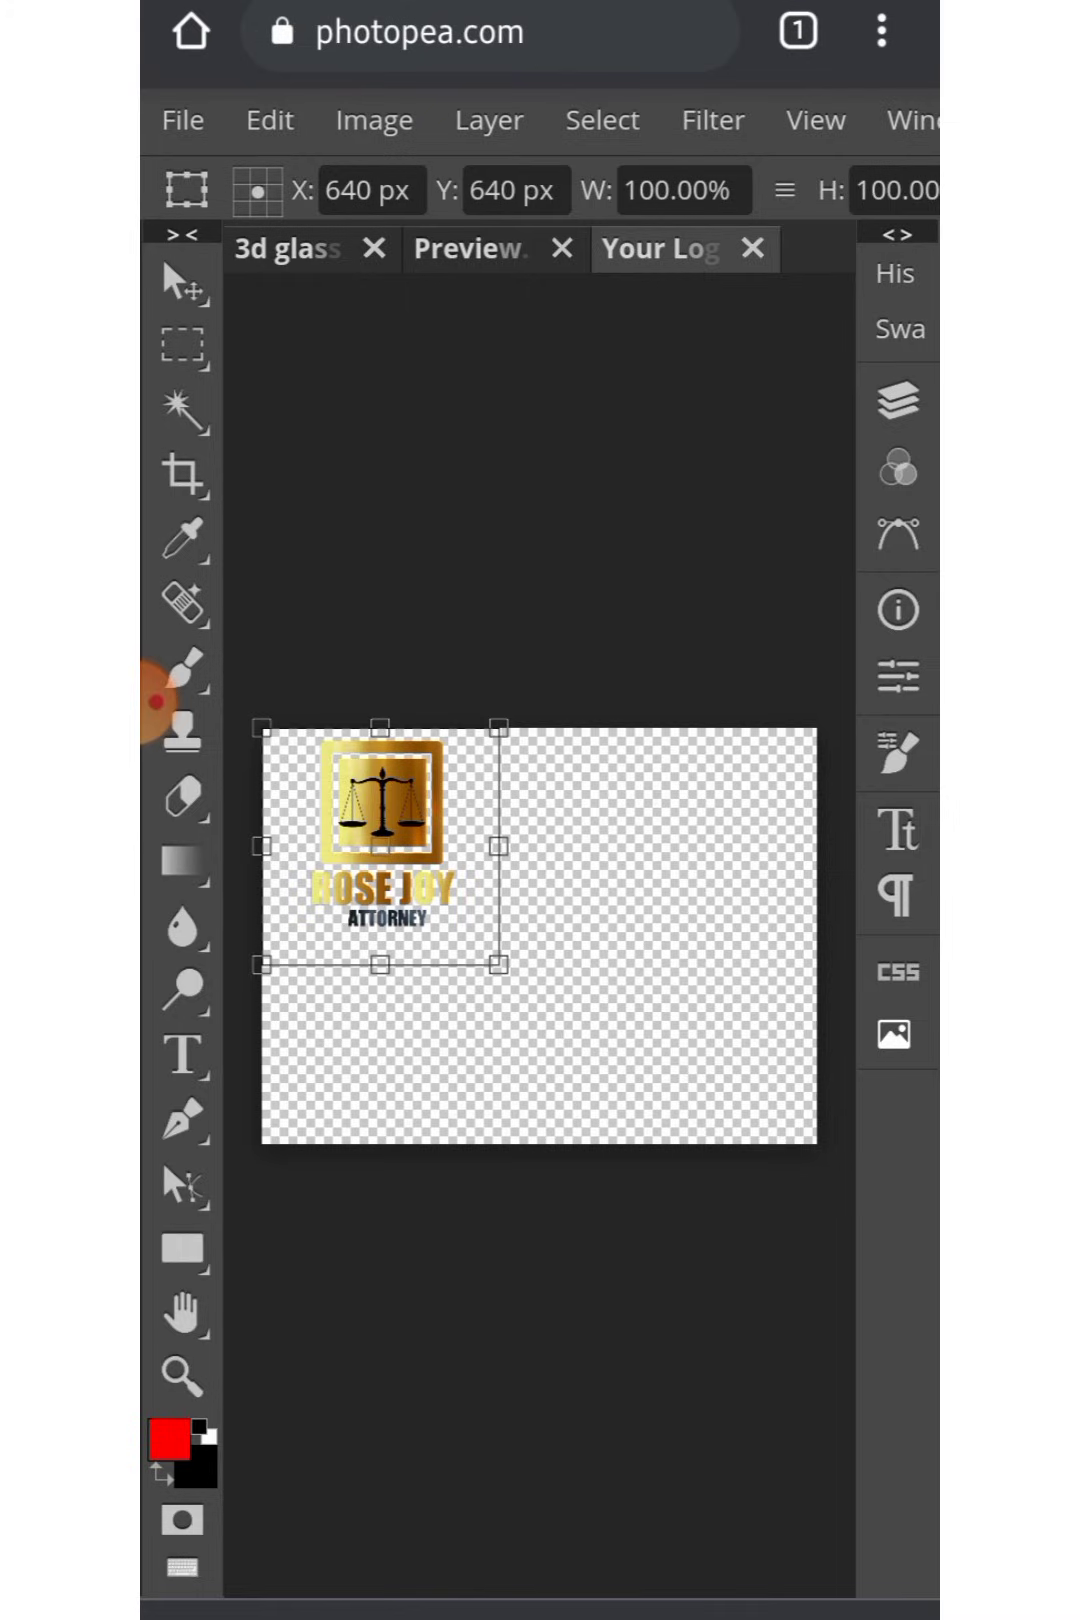
mouse_move(378, 846)
left_mouse_down()
mouse_move(478, 886)
mouse_move(550, 882)
mouse_move(539, 888)
left_mouse_up()
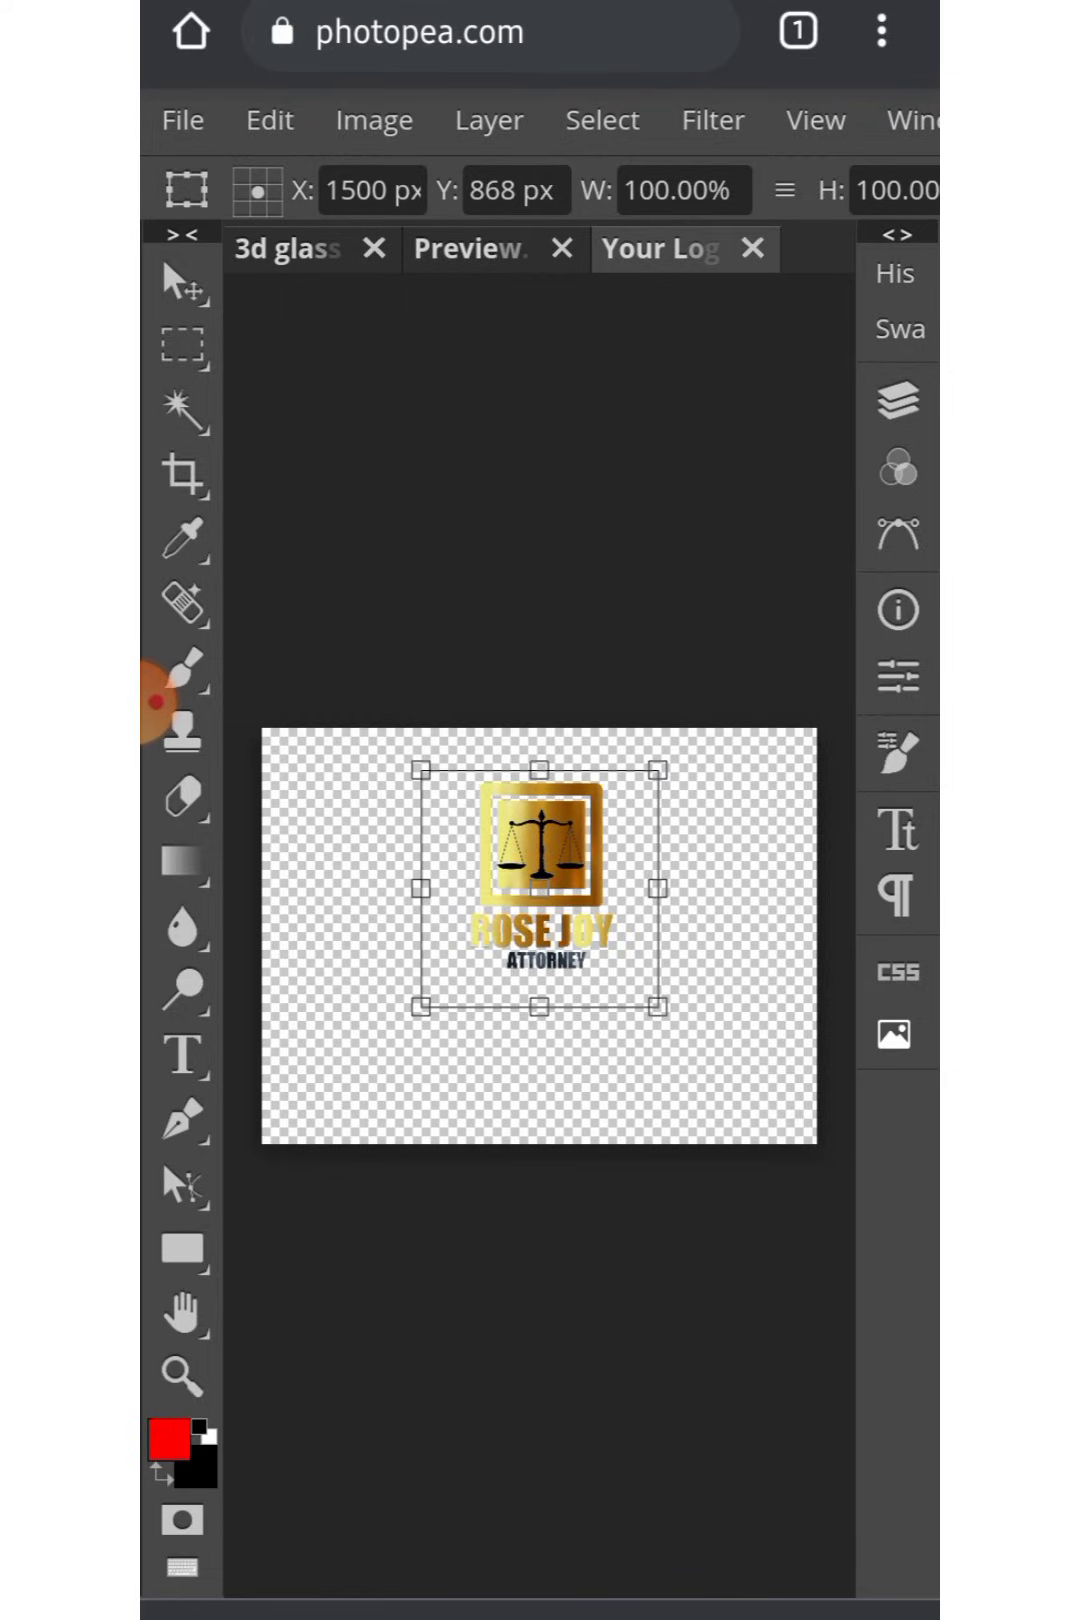
left_click_drag(656, 1006, 808, 1201)
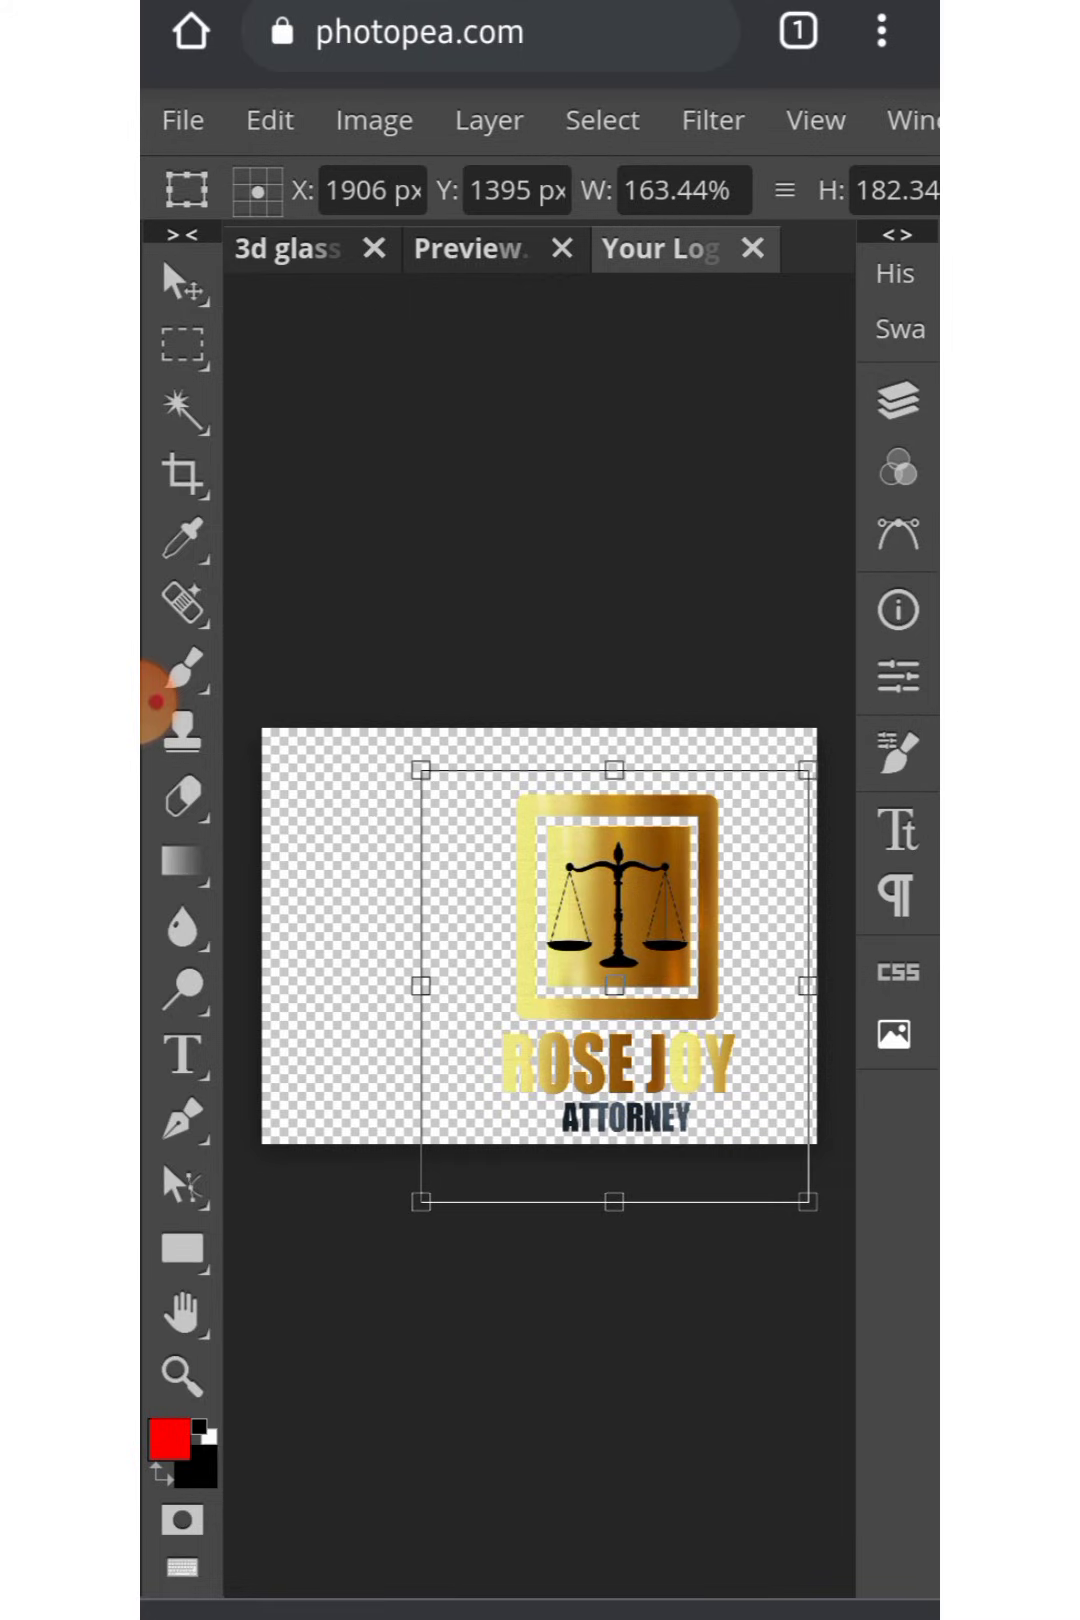
left_click_drag(613, 985, 540, 959)
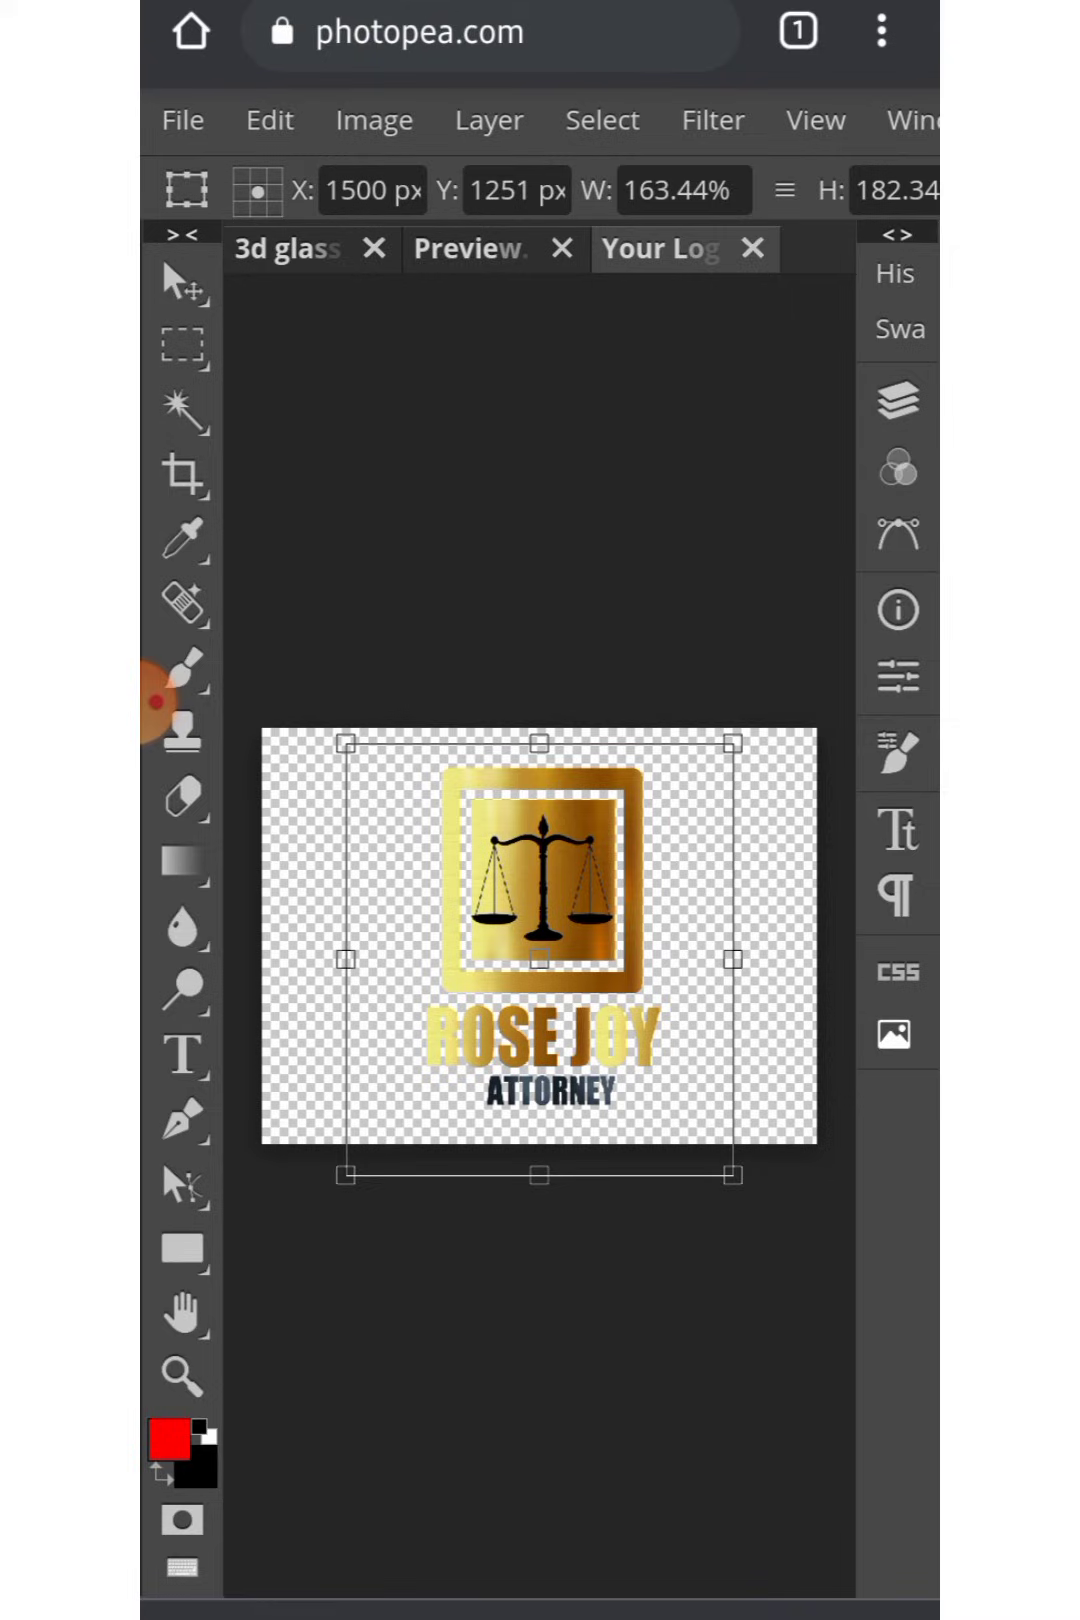
left_click(182, 119)
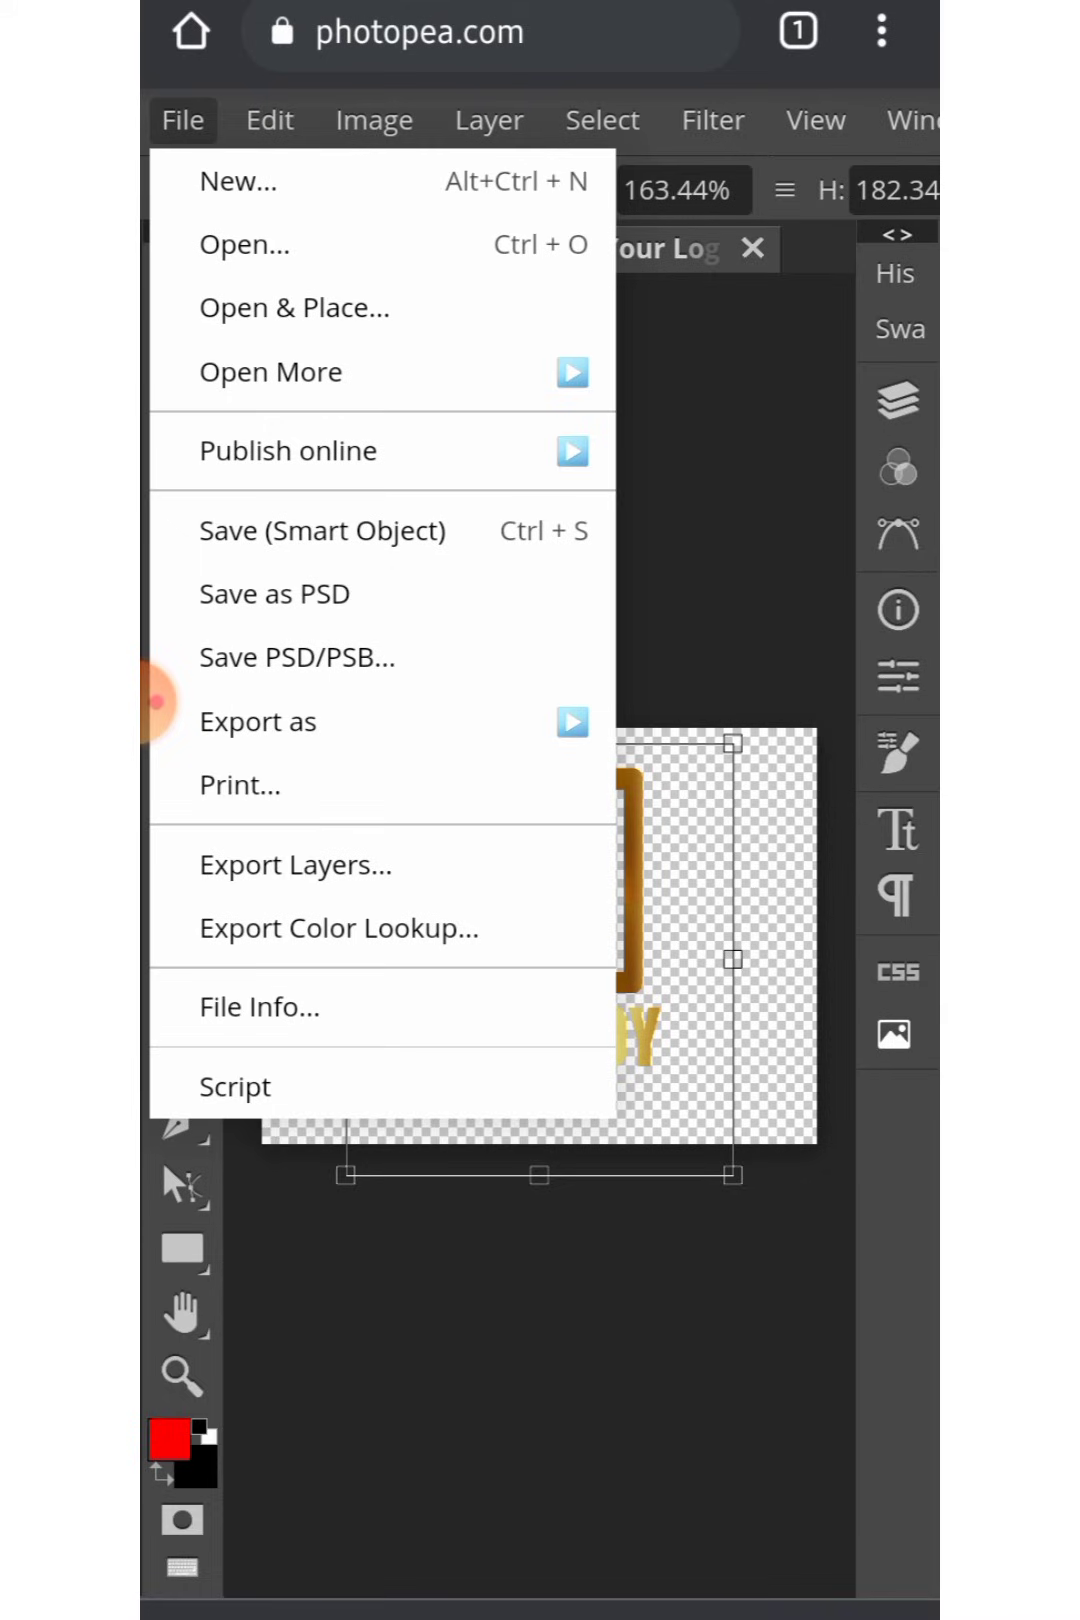
Step: Save the Your Logo smart object, then view the updated mockup in the Preview document
left_click(321, 531)
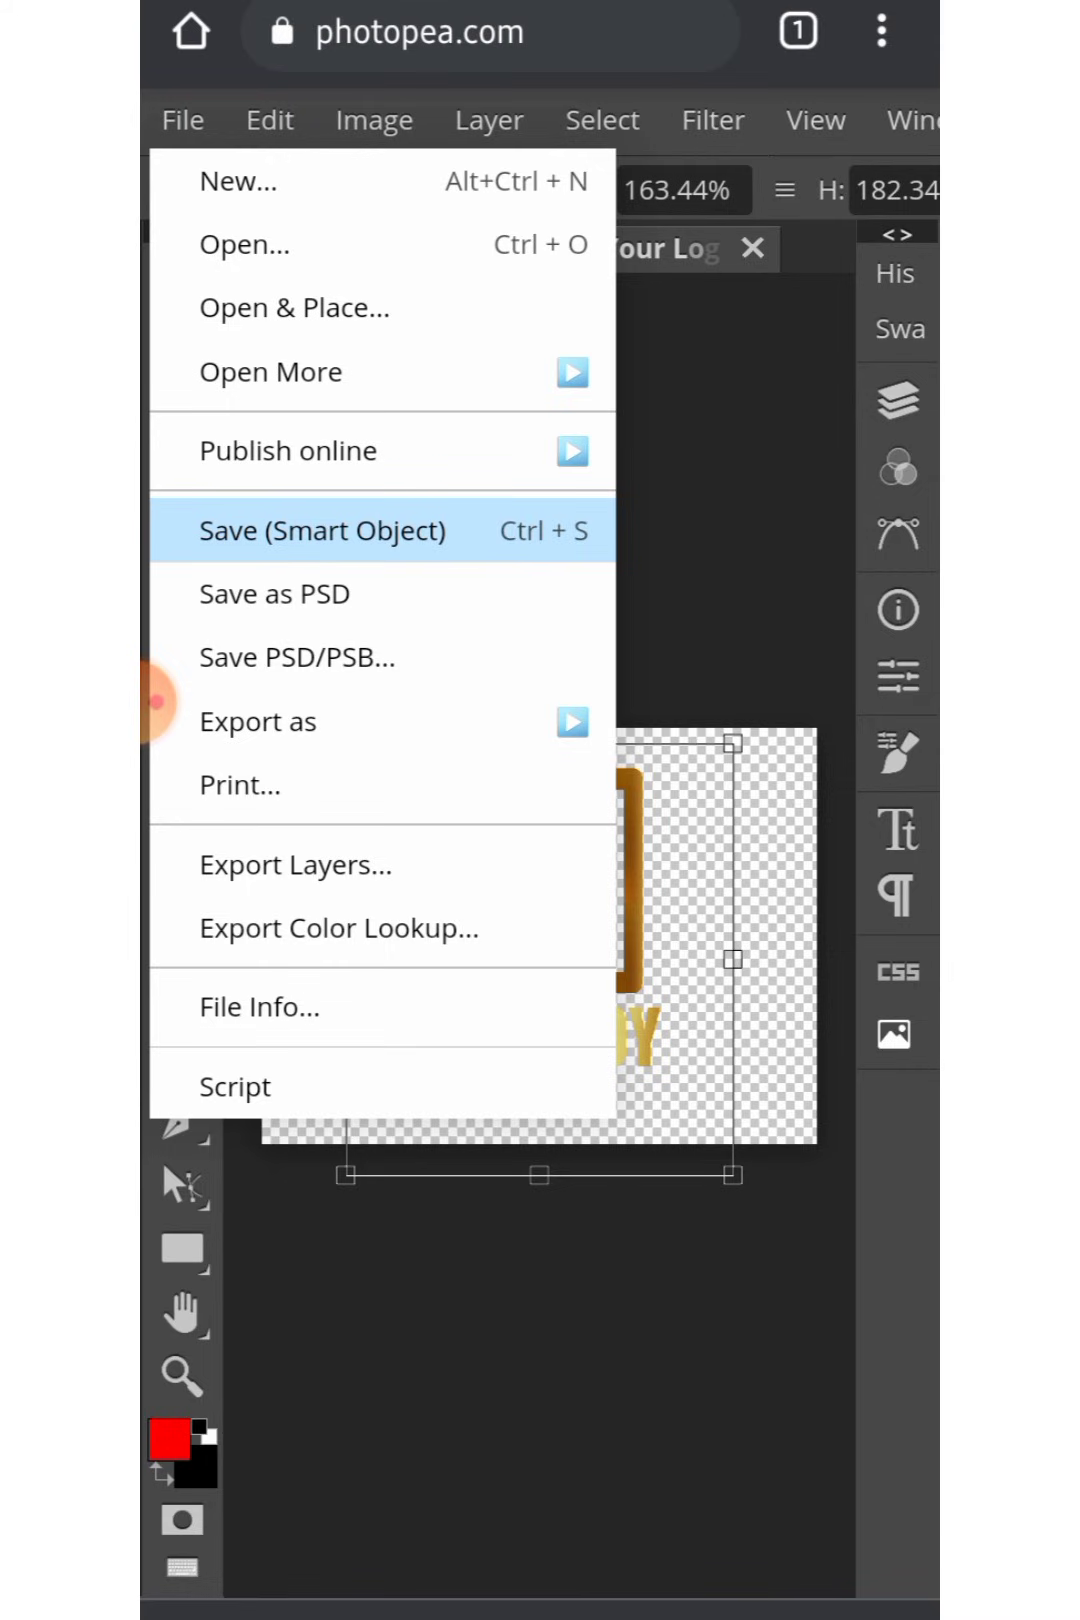
left_click(322, 530)
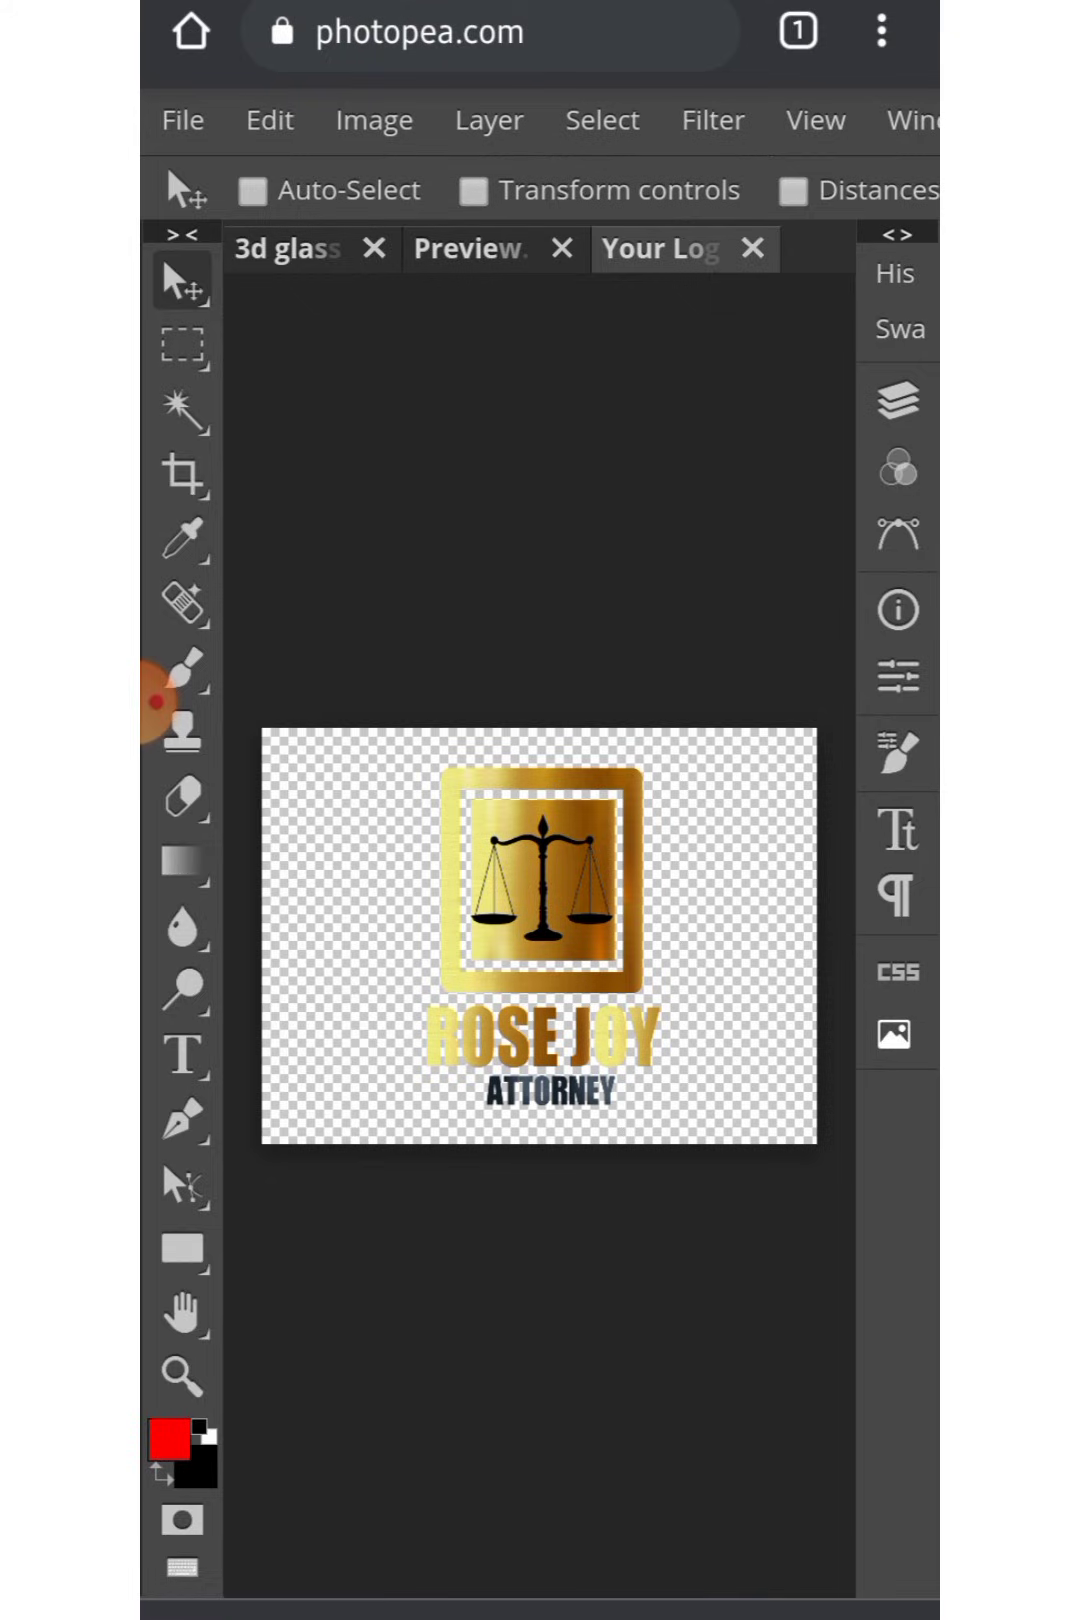
left_click(470, 248)
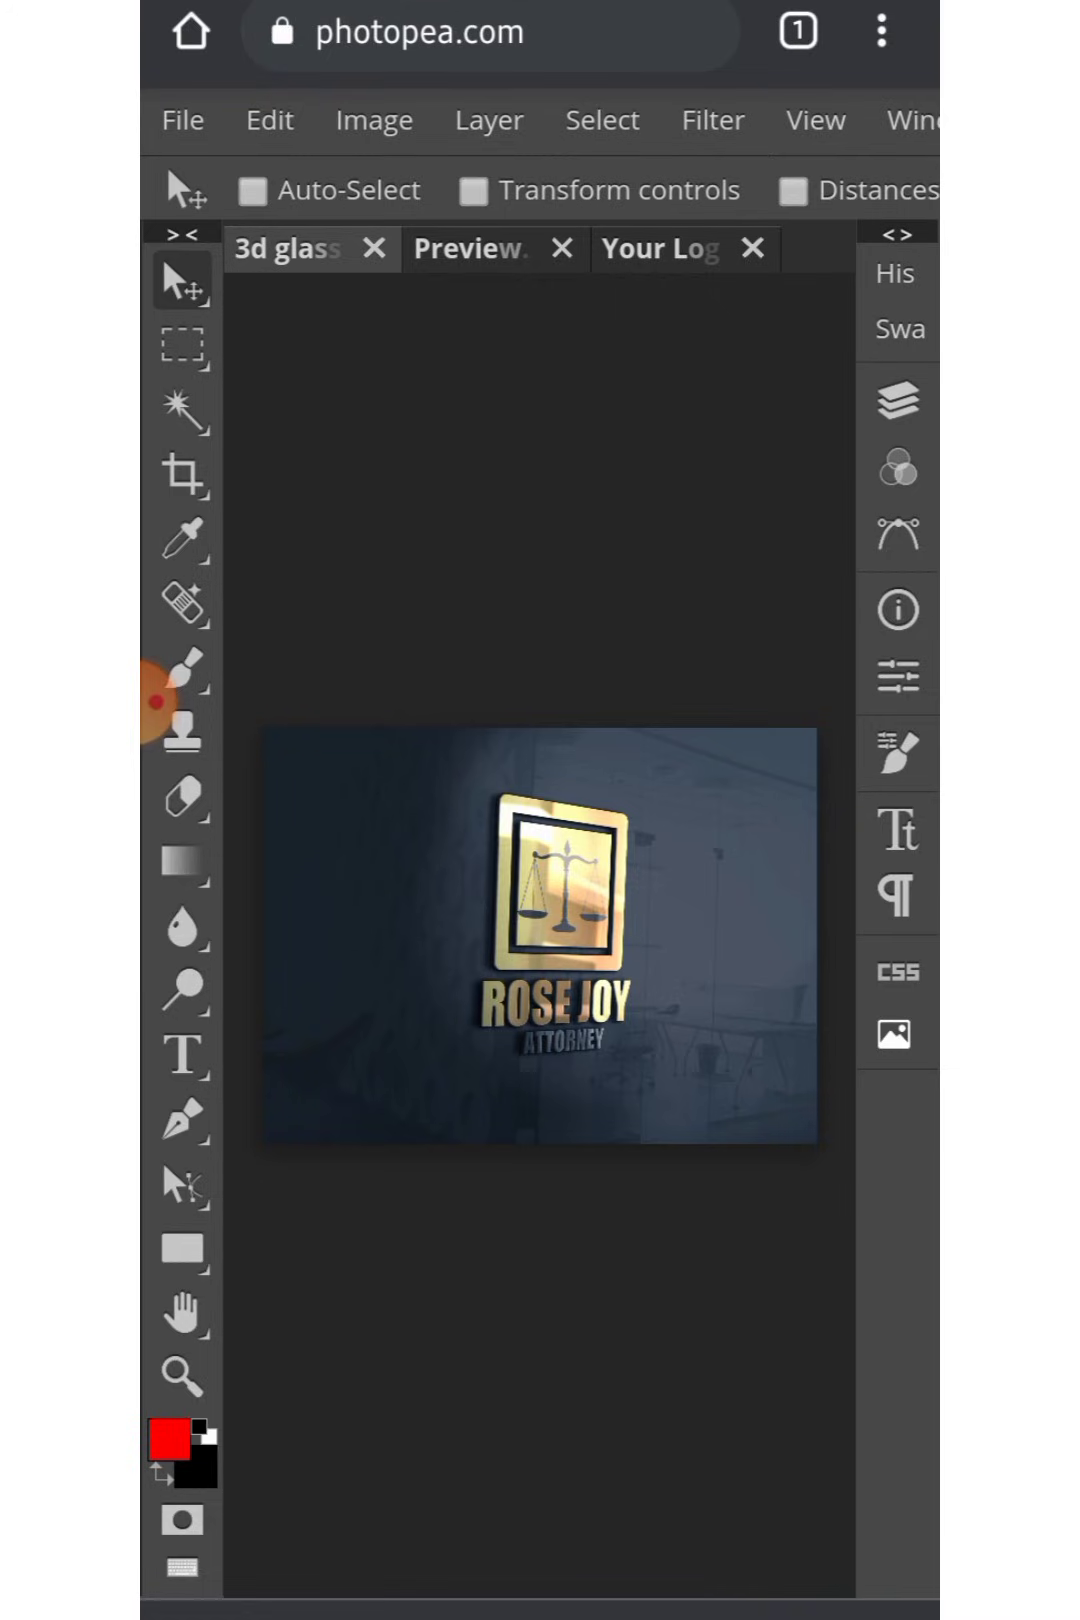
Step: Export the mockup as PNG via Save for web and download the file
left_click(181, 119)
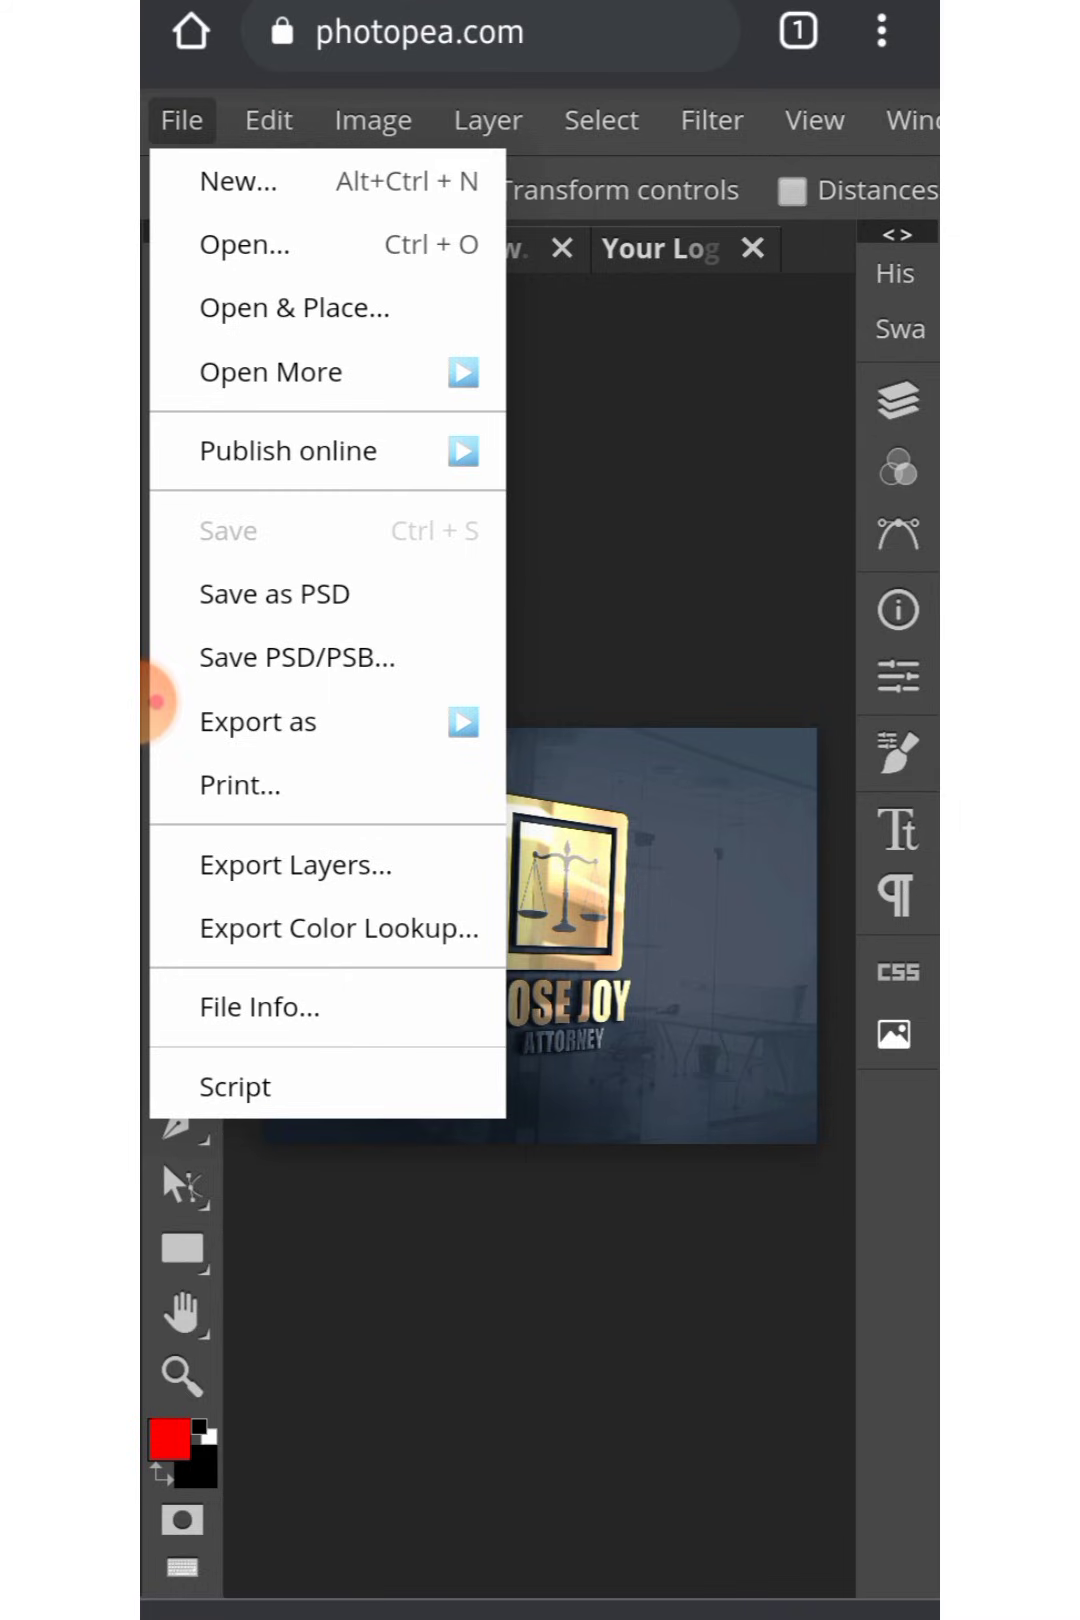
left_click(155, 702)
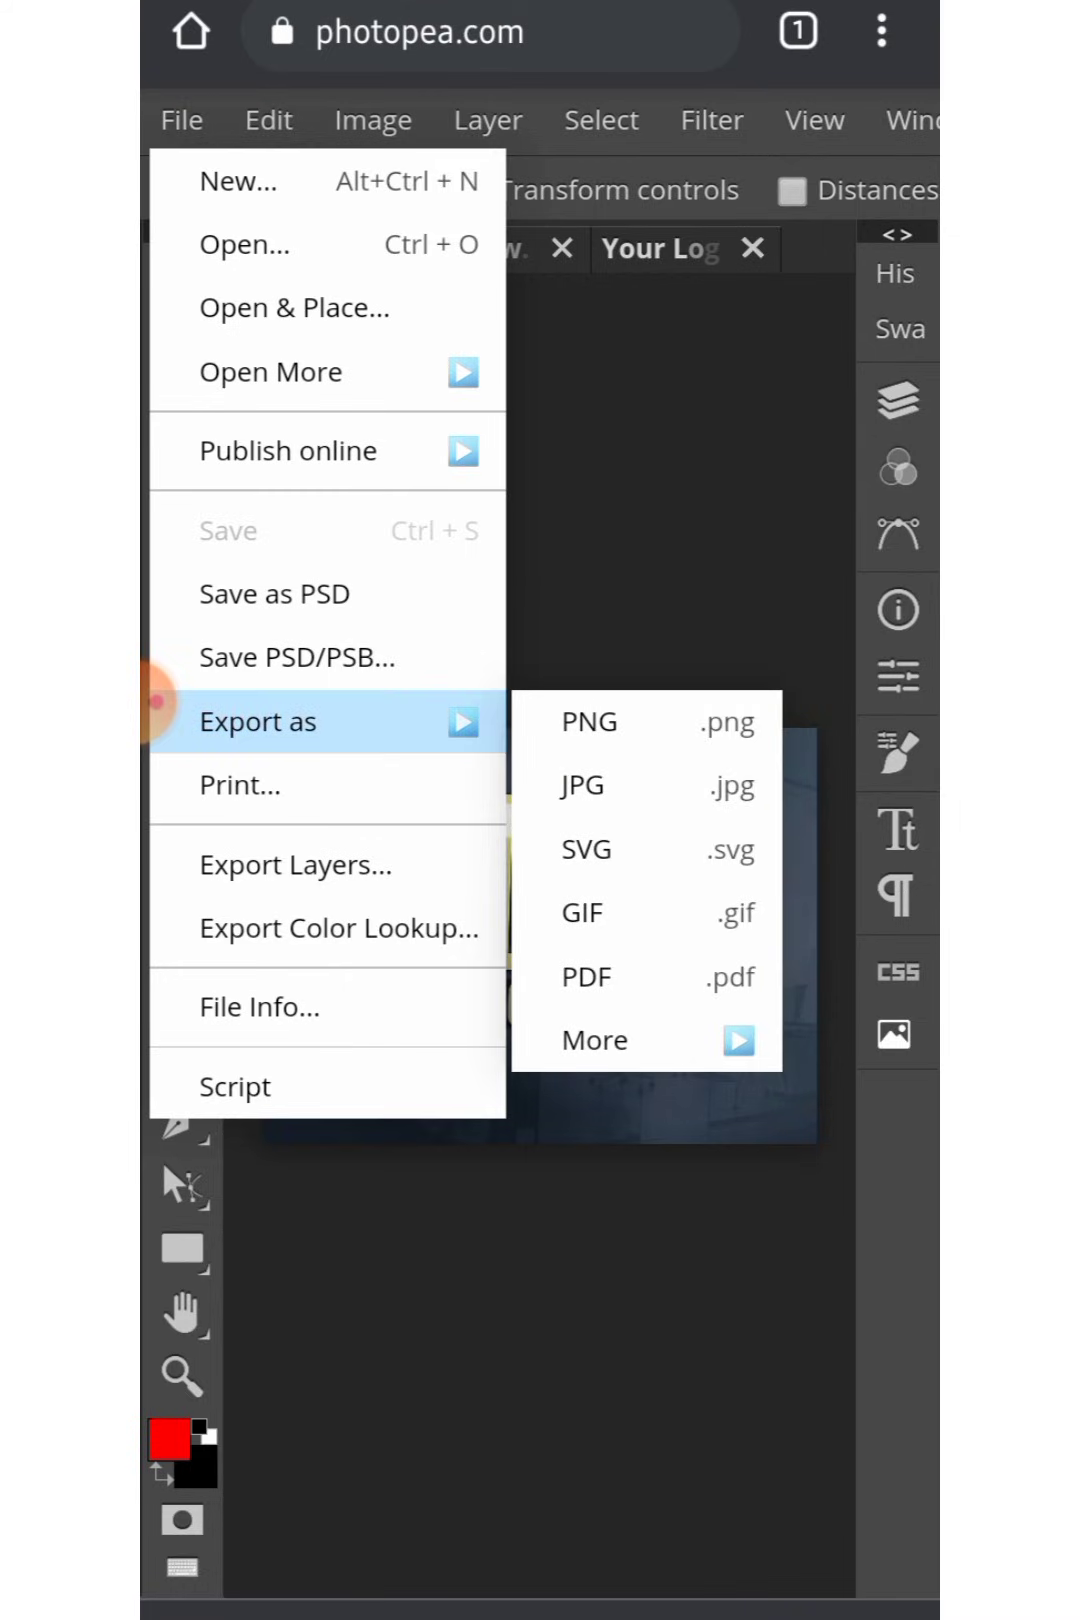
left_click(589, 721)
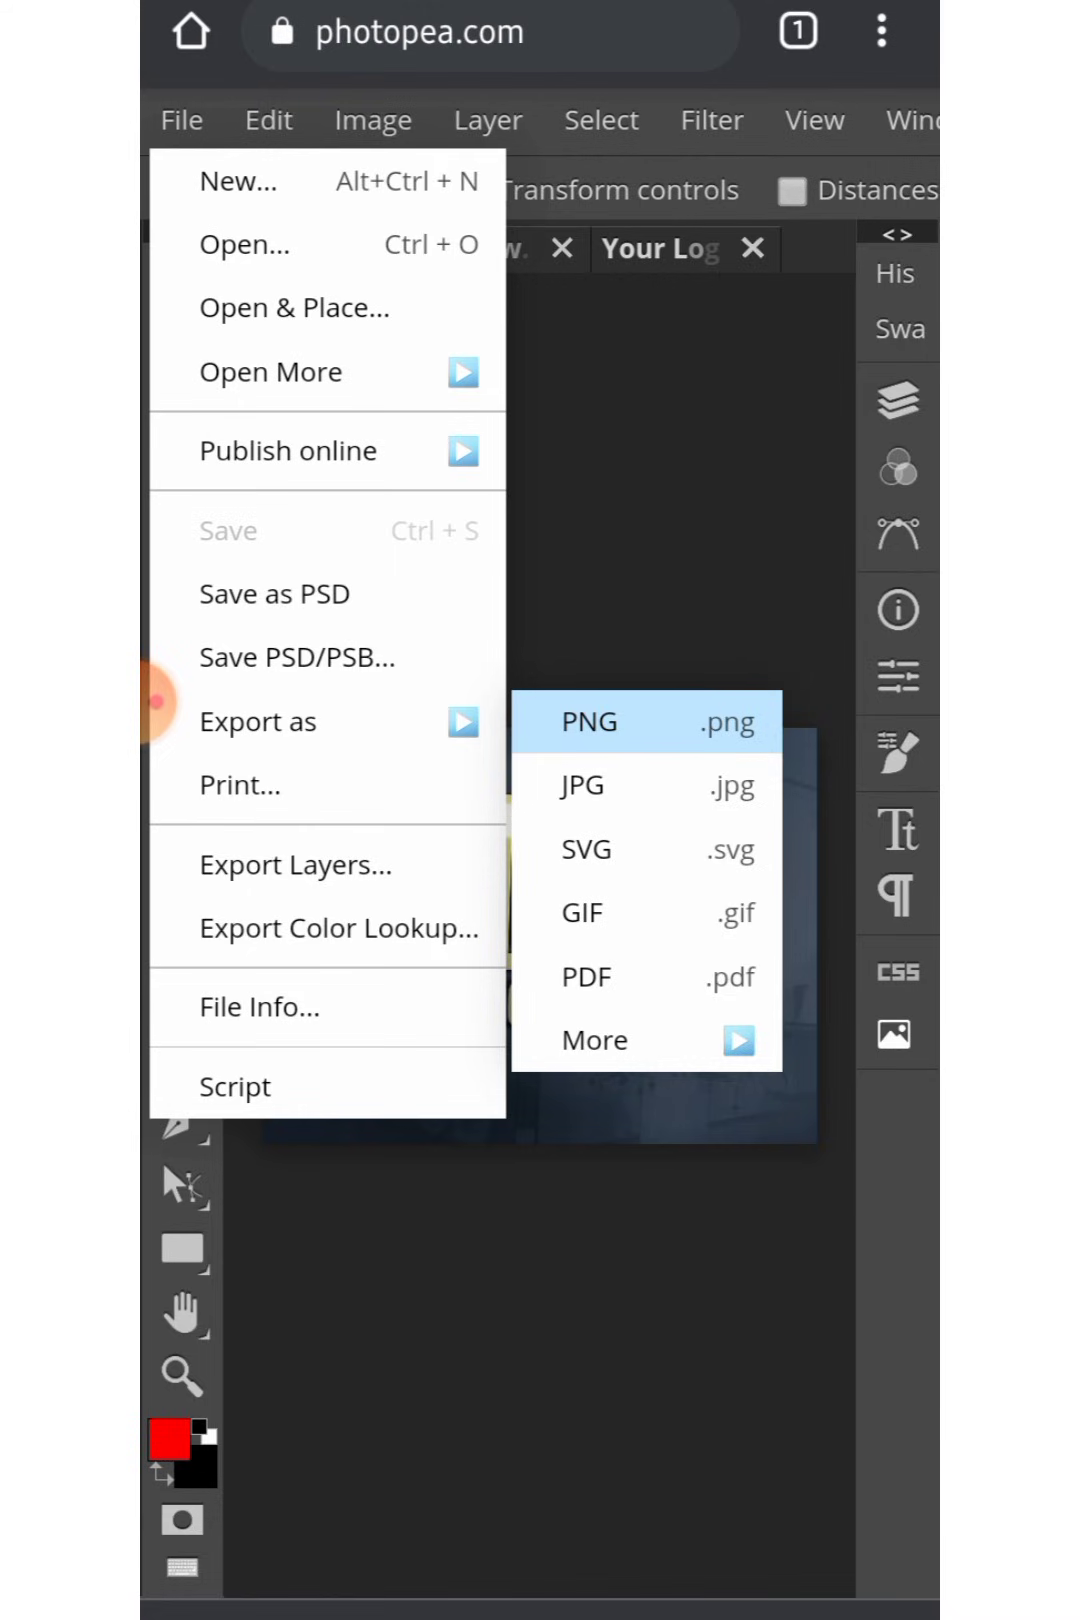
left_click(588, 721)
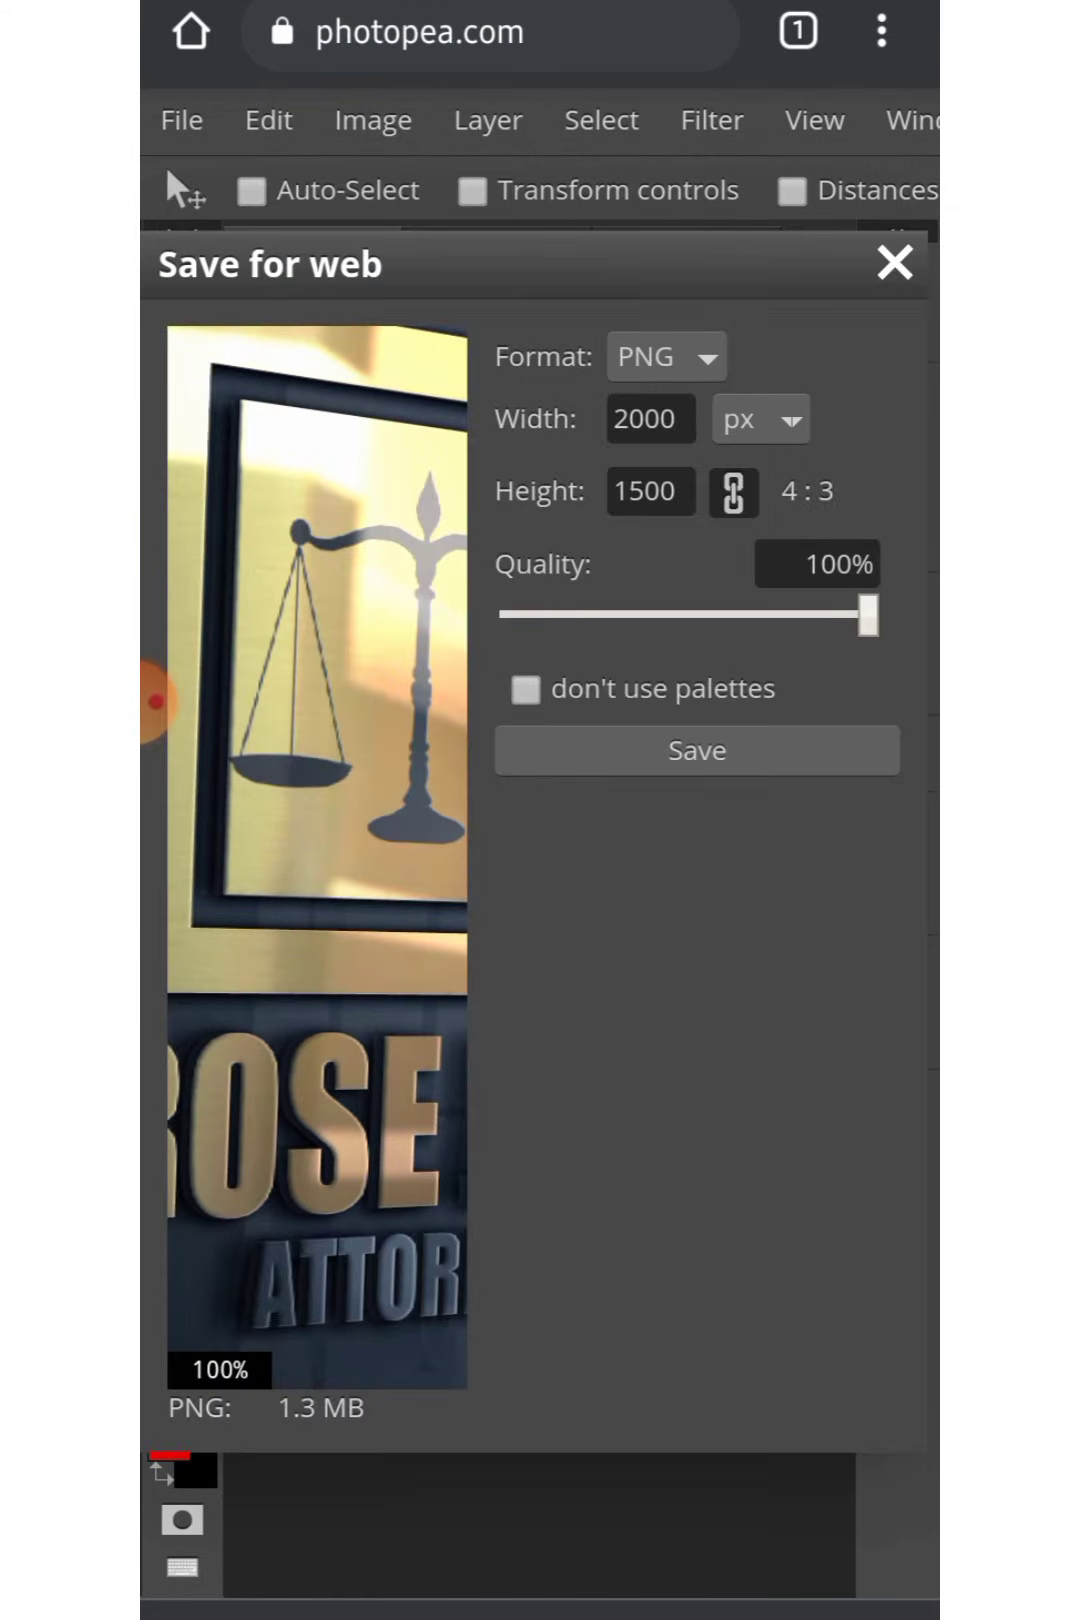
left_click(697, 750)
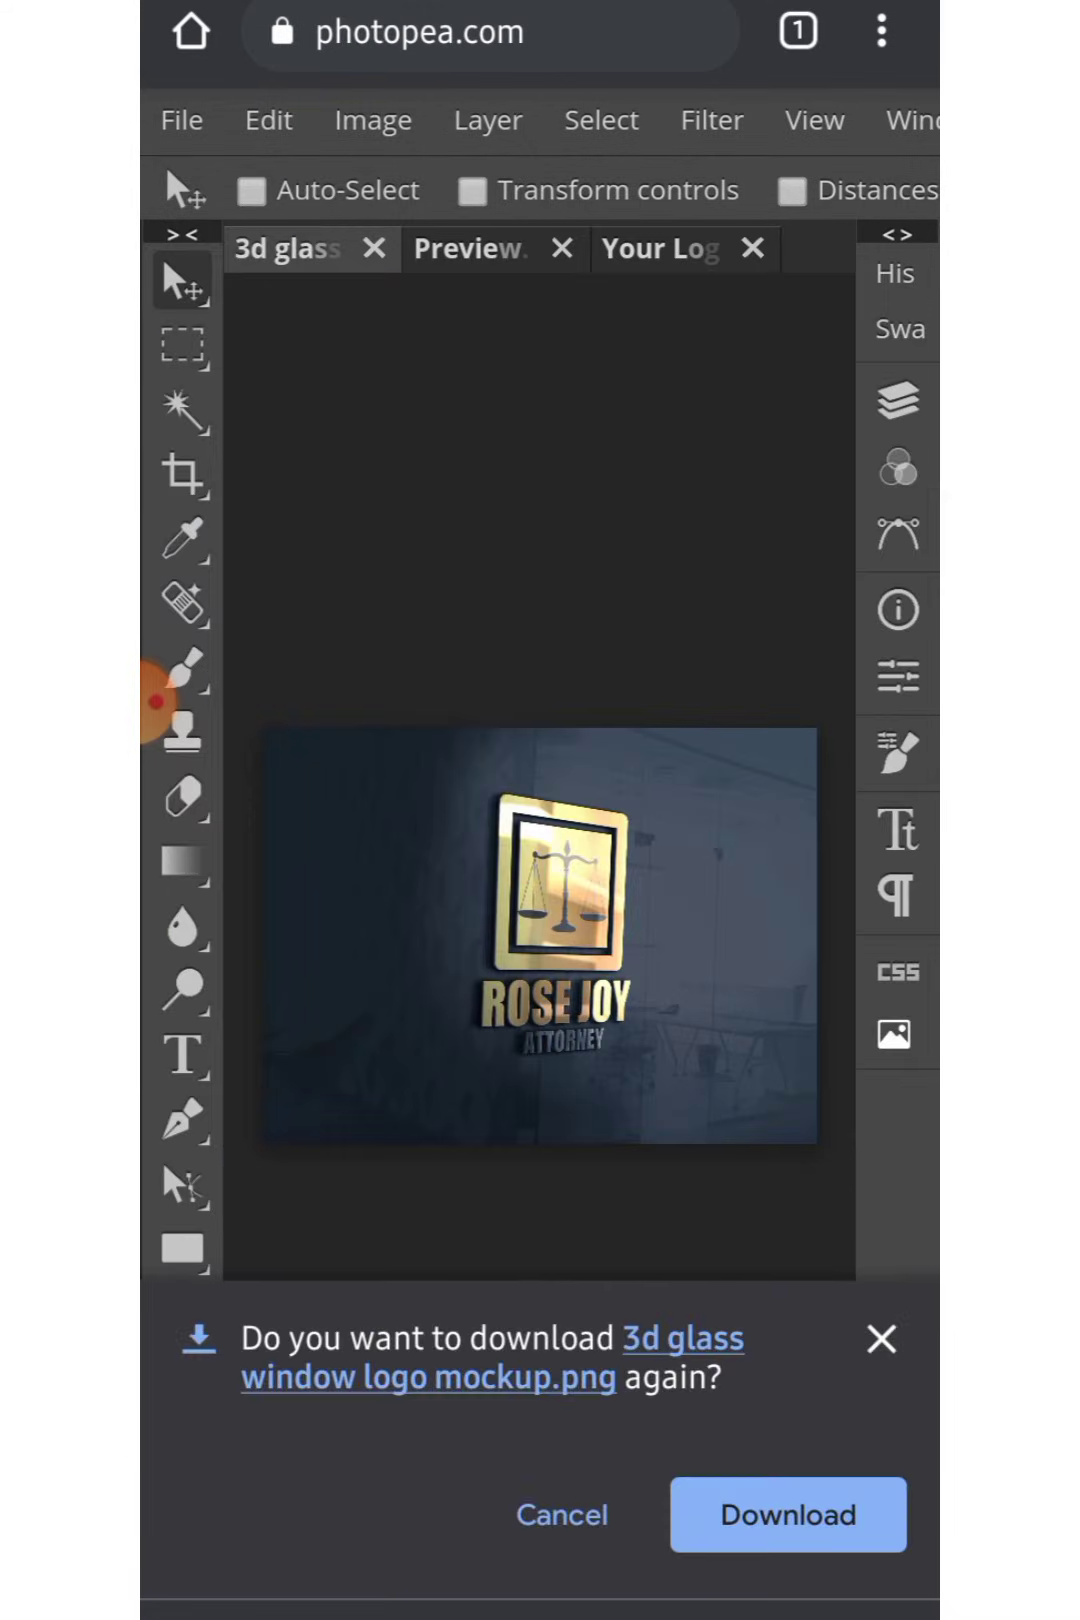
left_click(789, 1515)
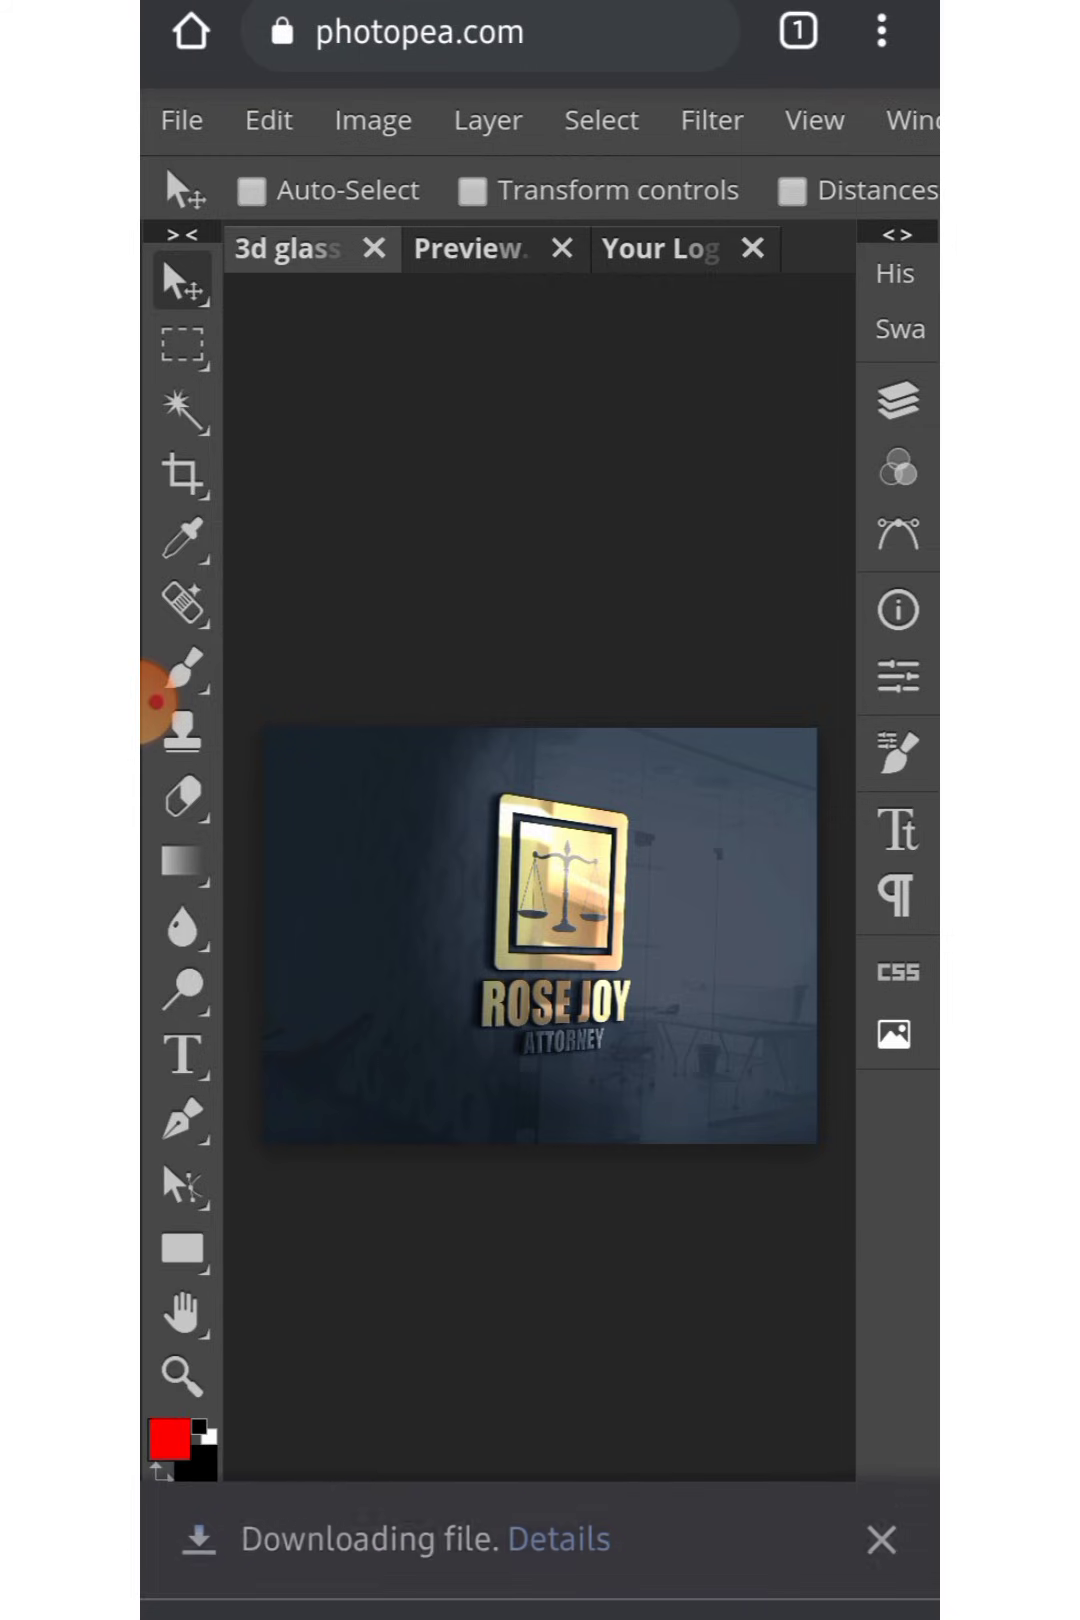